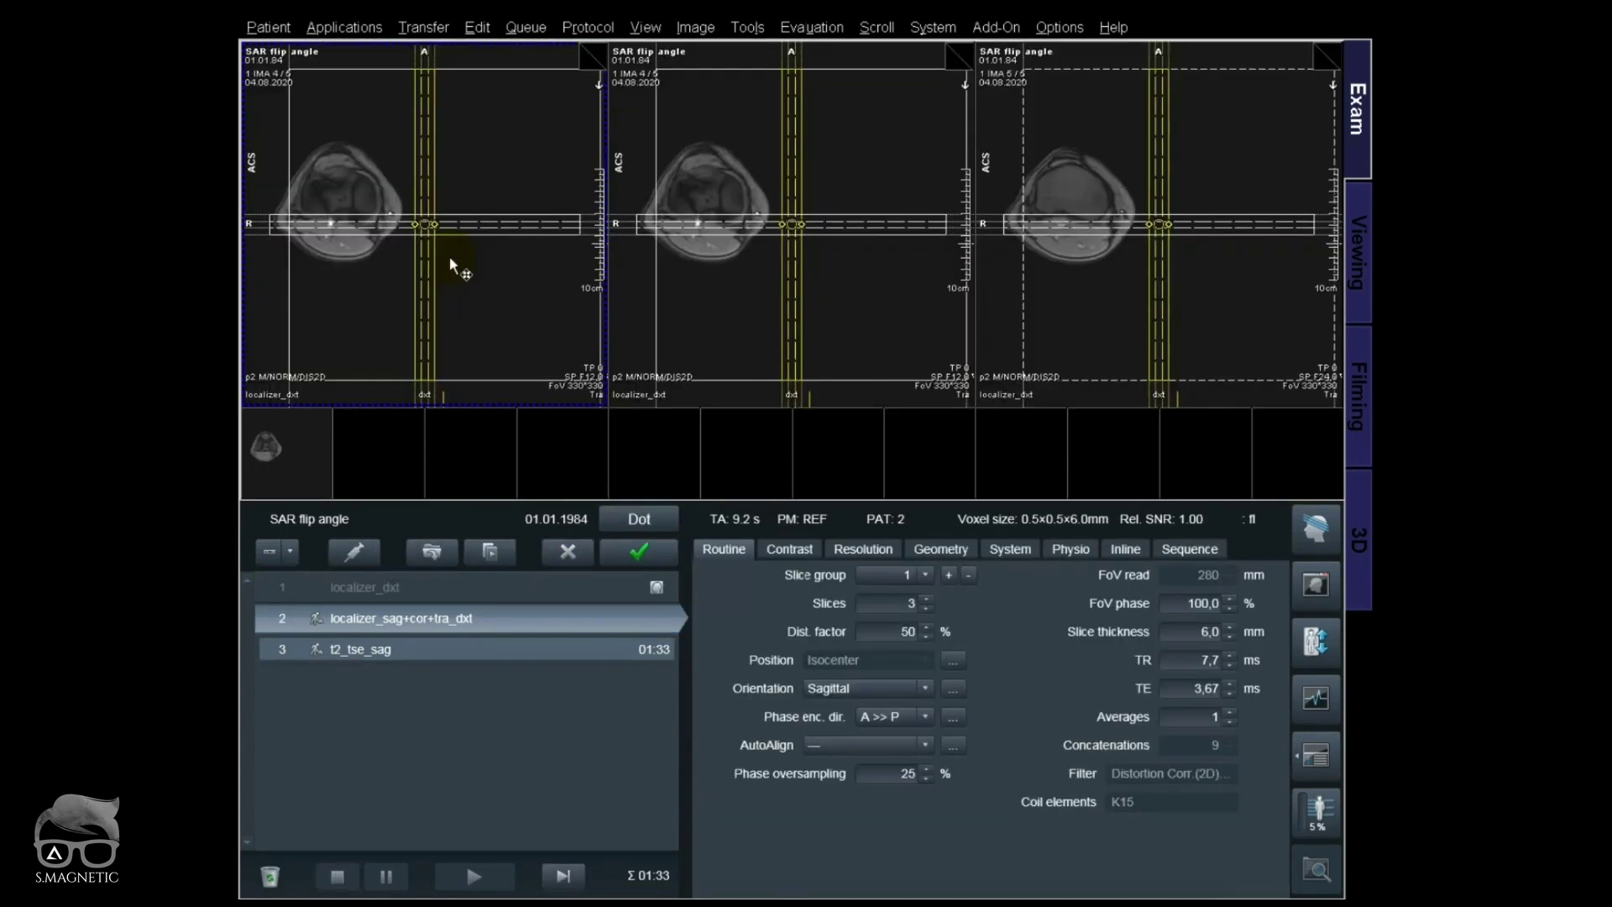
- Position the sagittal T2 slice stack over the knee and confirm its 180° flip angle
{"action": "left_click_drag", "start_coordinate": [426, 224], "coordinate": [337, 195]}
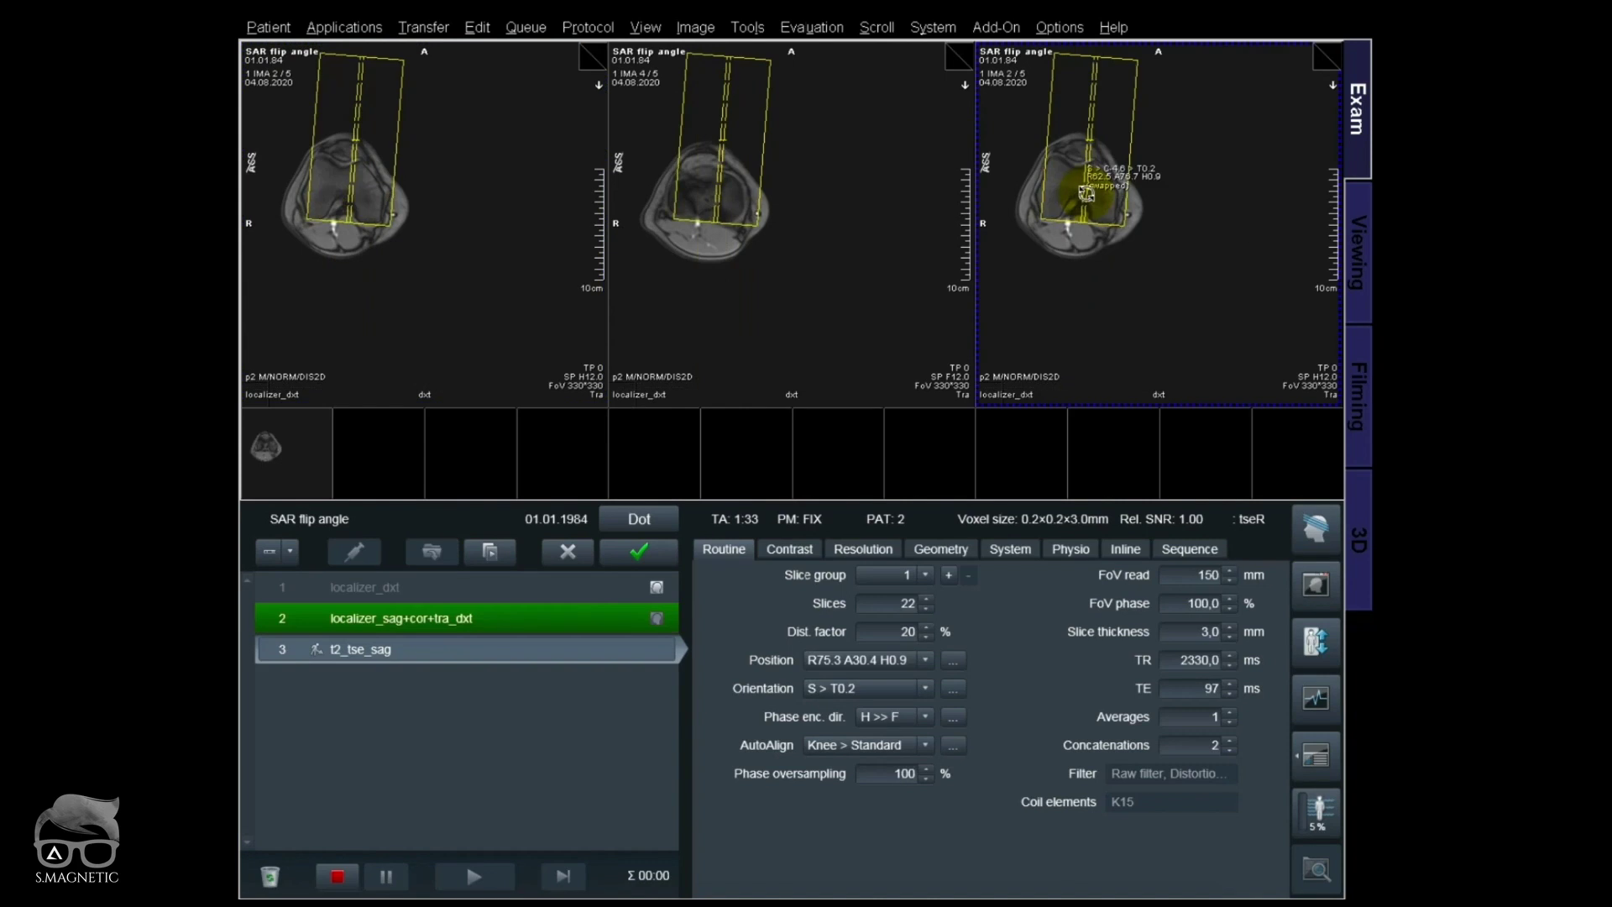
{"action": "left_click_drag", "start_coordinate": [1117, 195], "coordinate": [1068, 244]}
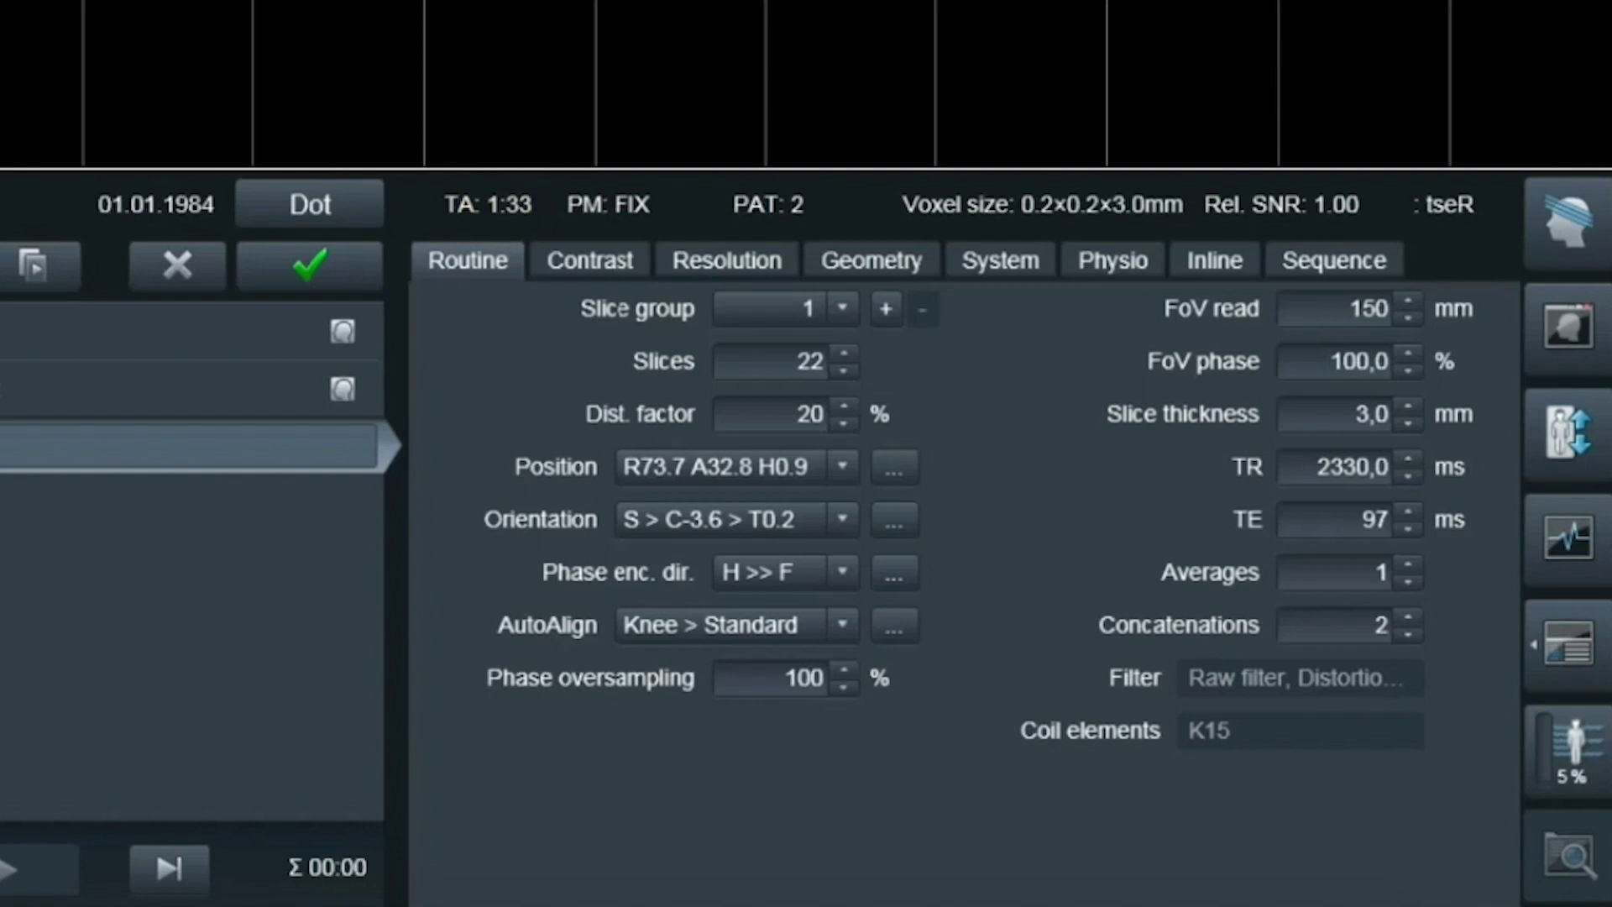
{"action": "left_click", "coordinate": [578, 254]}
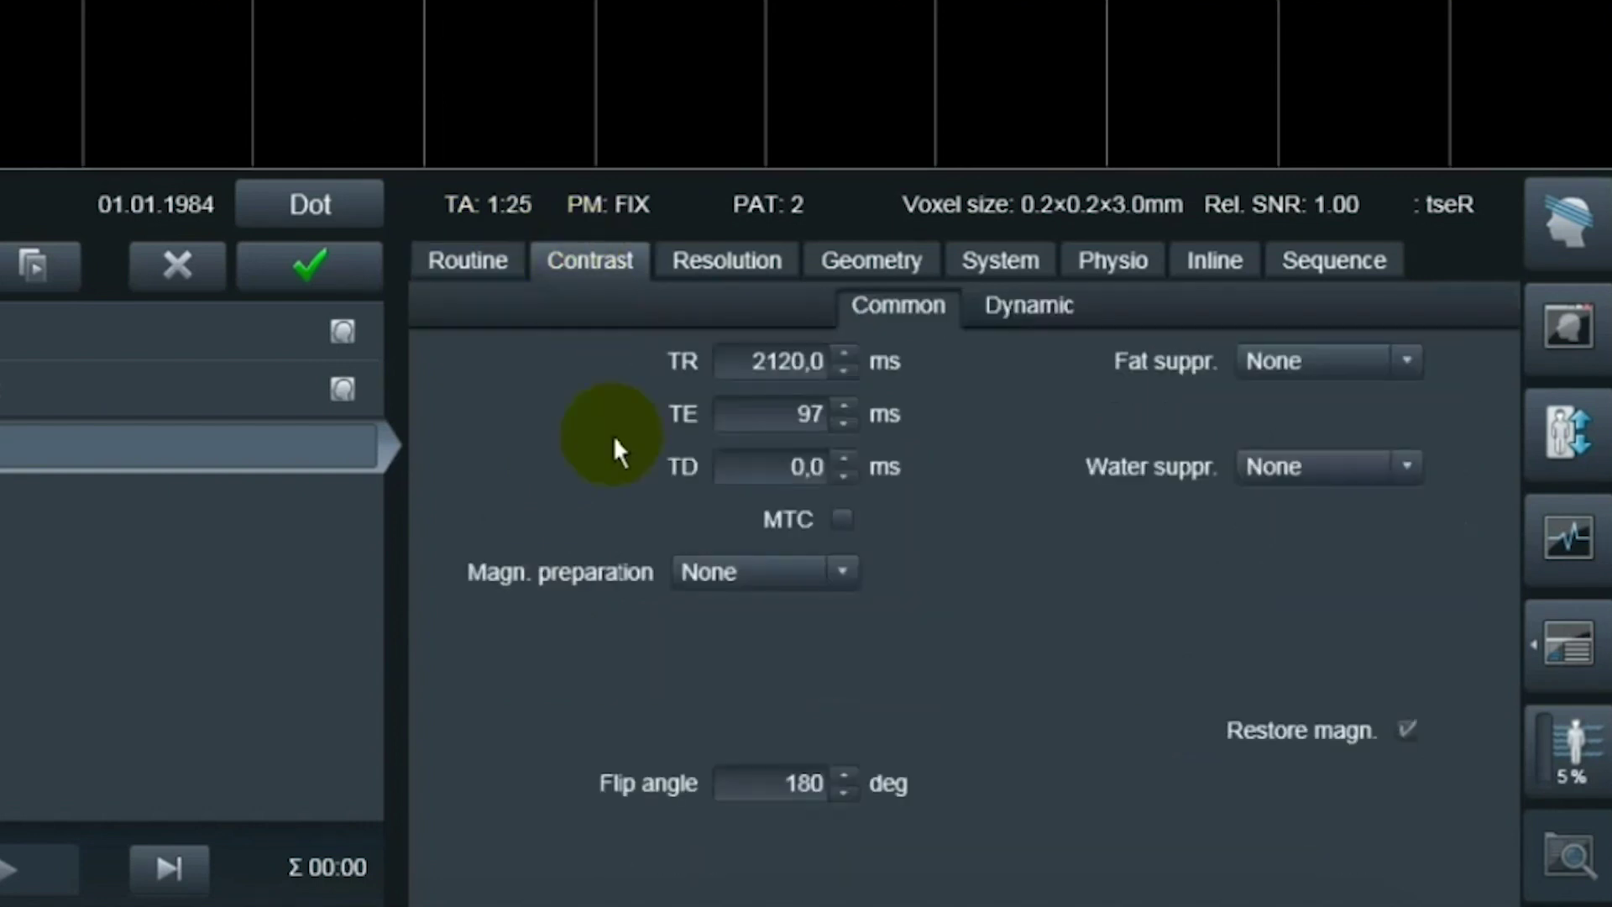
{"action": "left_click", "coordinate": [761, 783]}
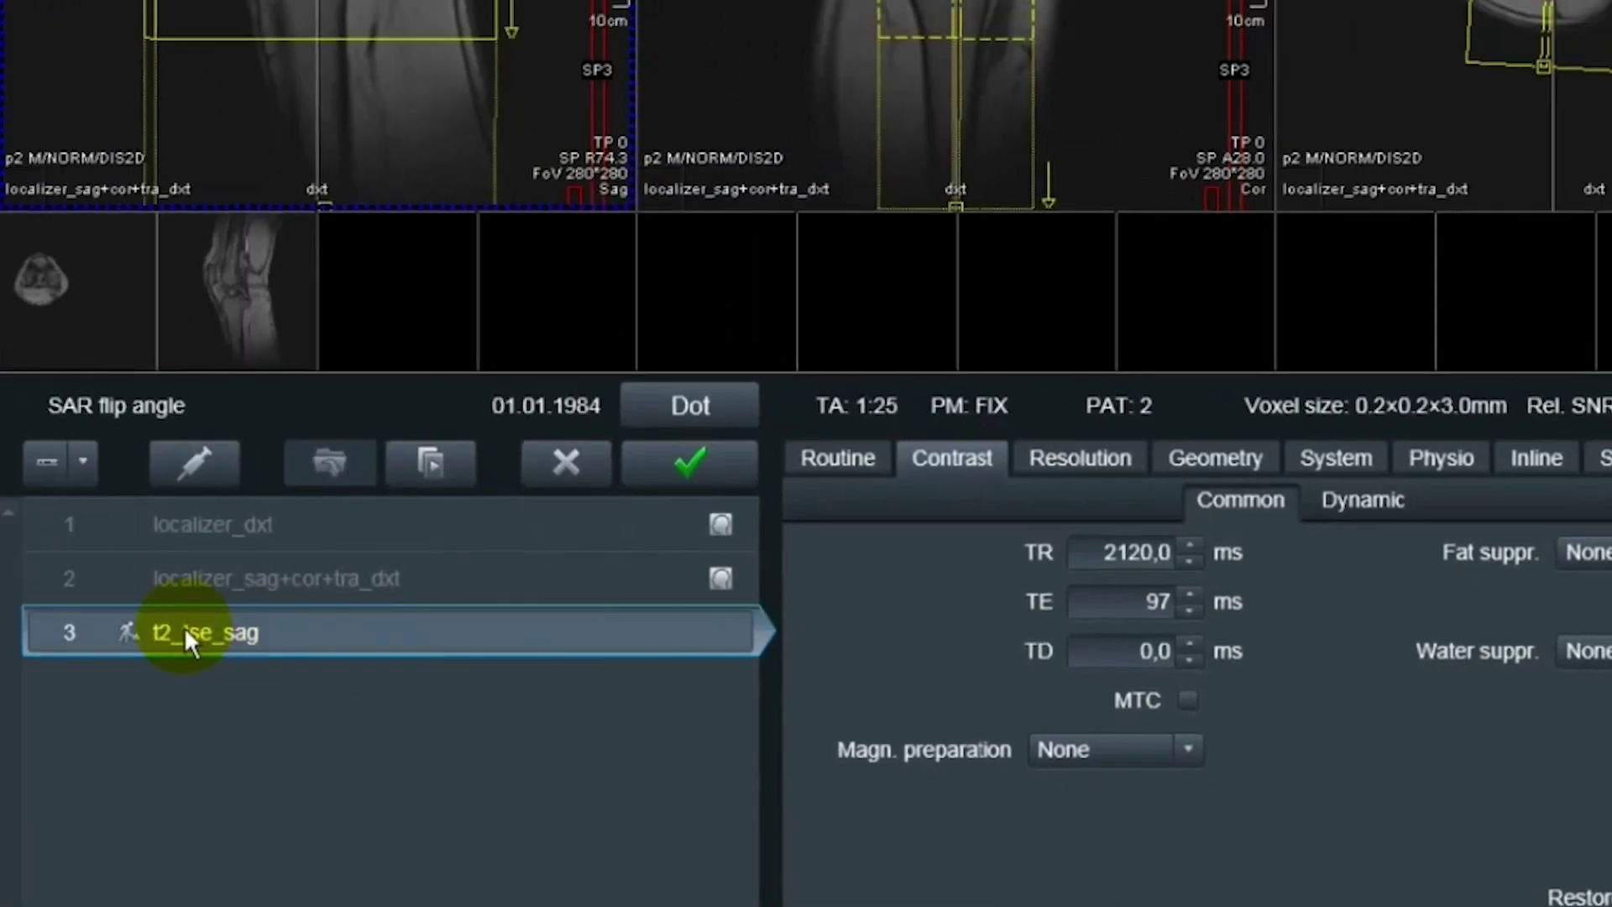
- Enable Wait for user to start in the t2_tse_sag step's execution properties
{"action": "right_click", "coordinate": [185, 628]}
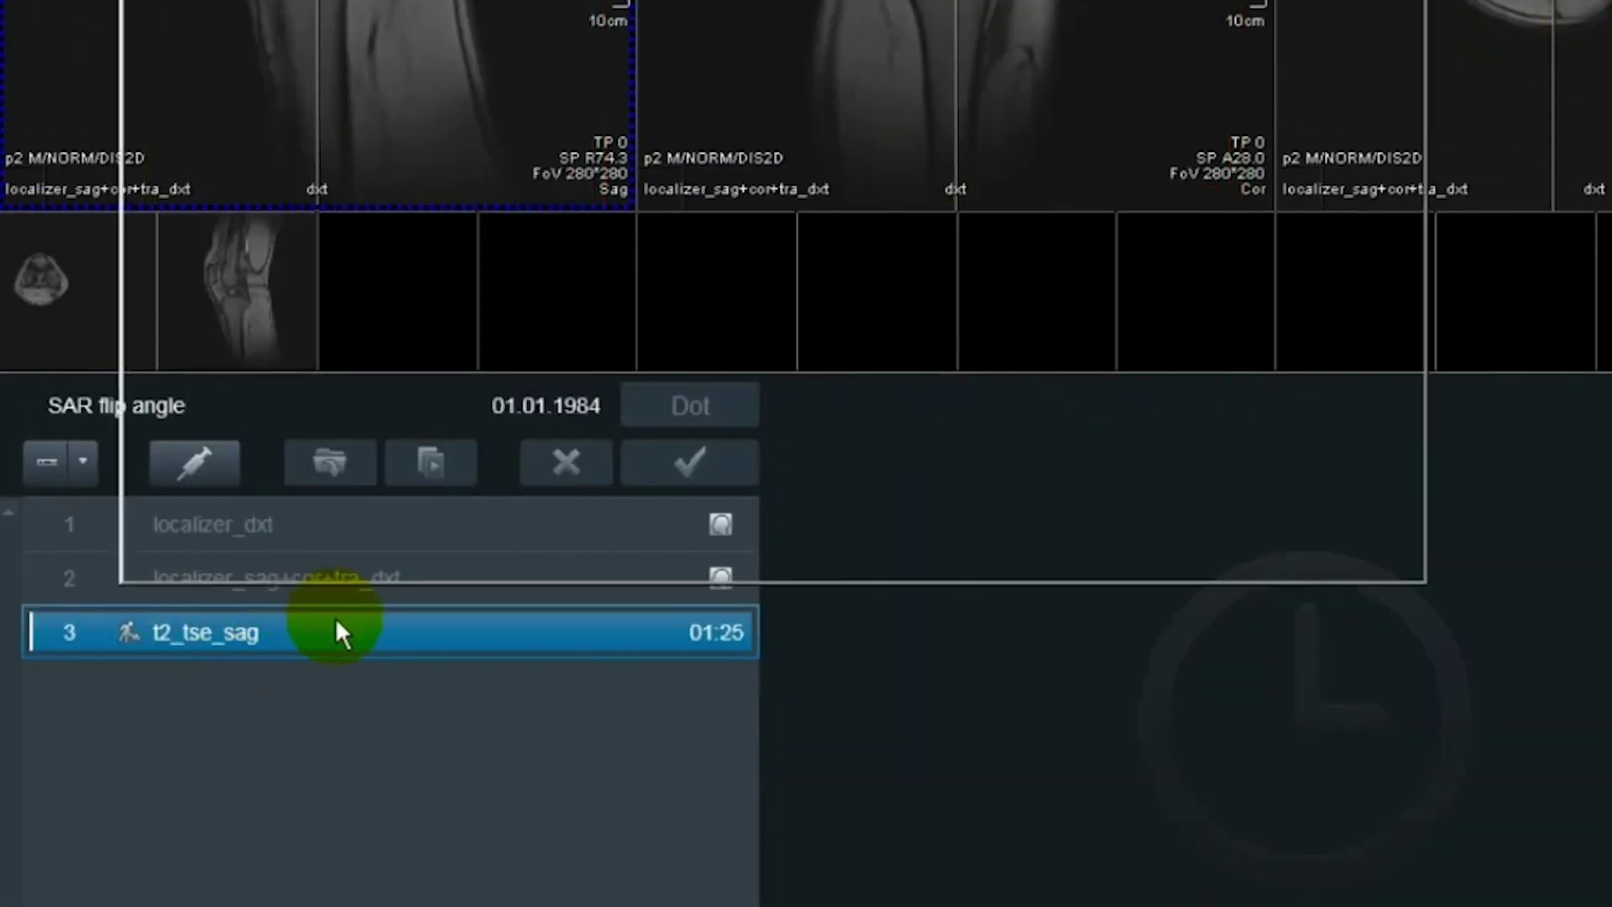
{"action": "double_click", "coordinate": [336, 625]}
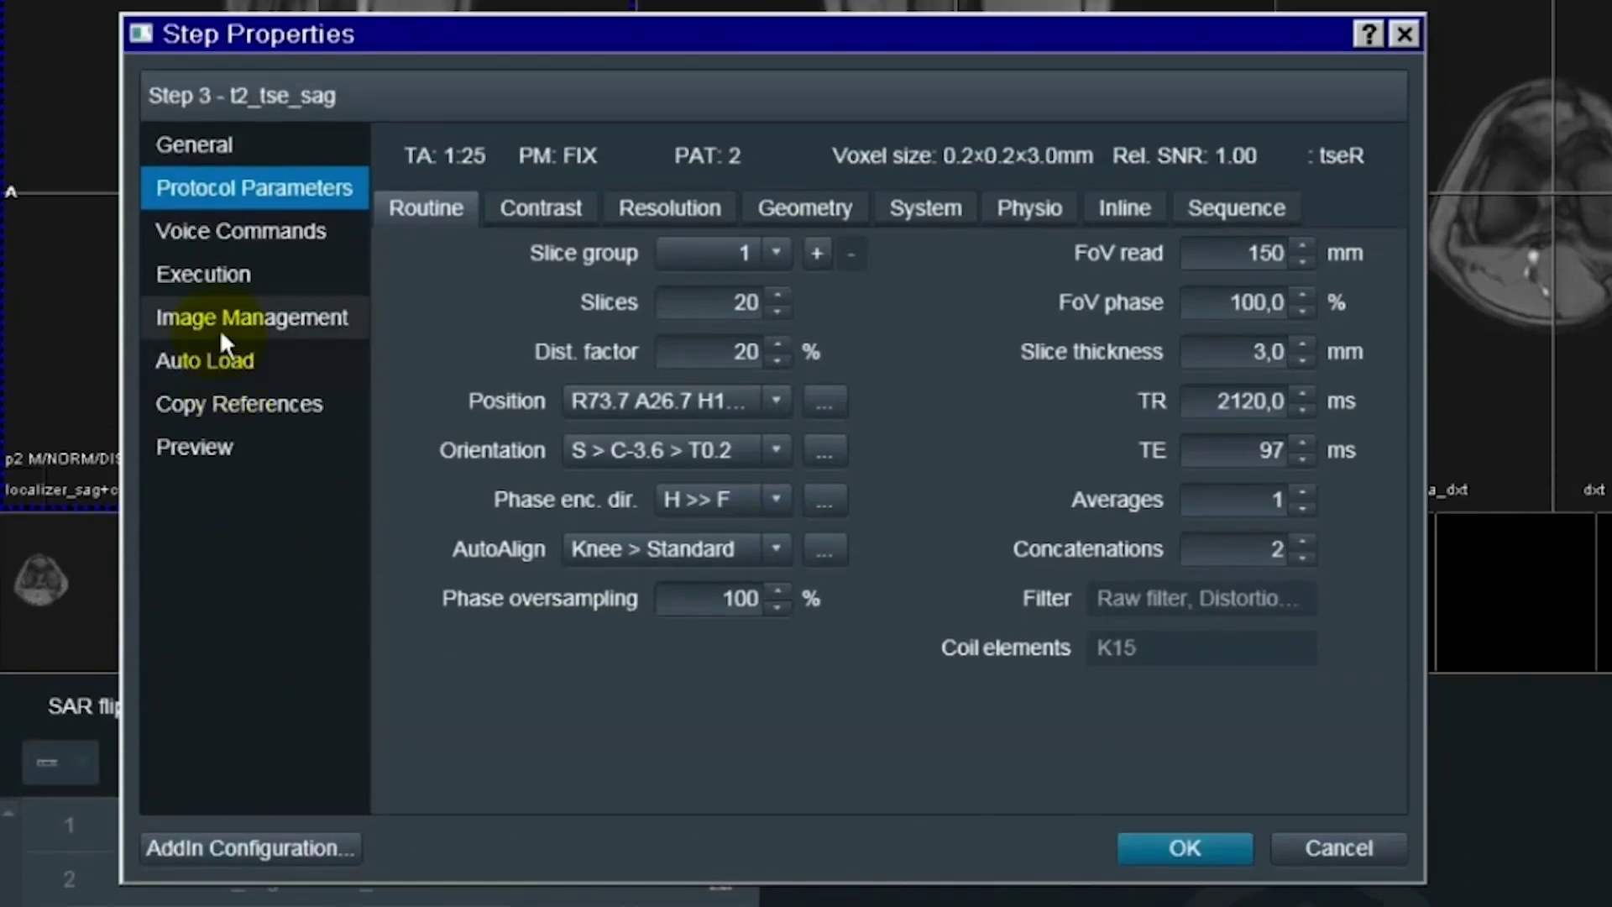
{"action": "left_click", "coordinate": [214, 281]}
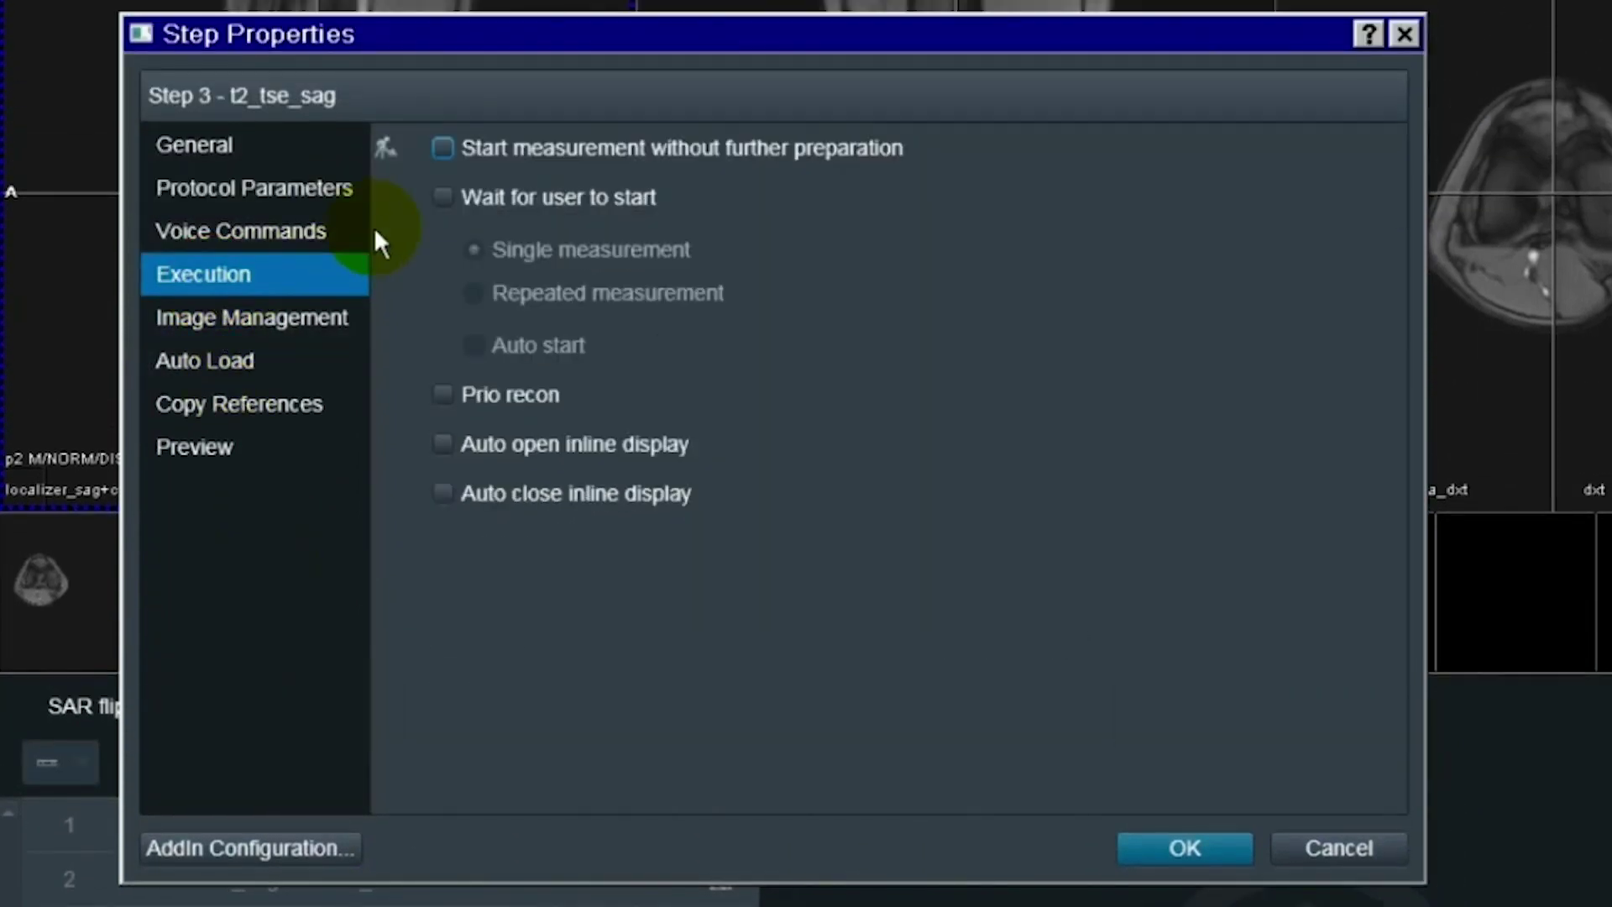
{"action": "left_click", "coordinate": [443, 198]}
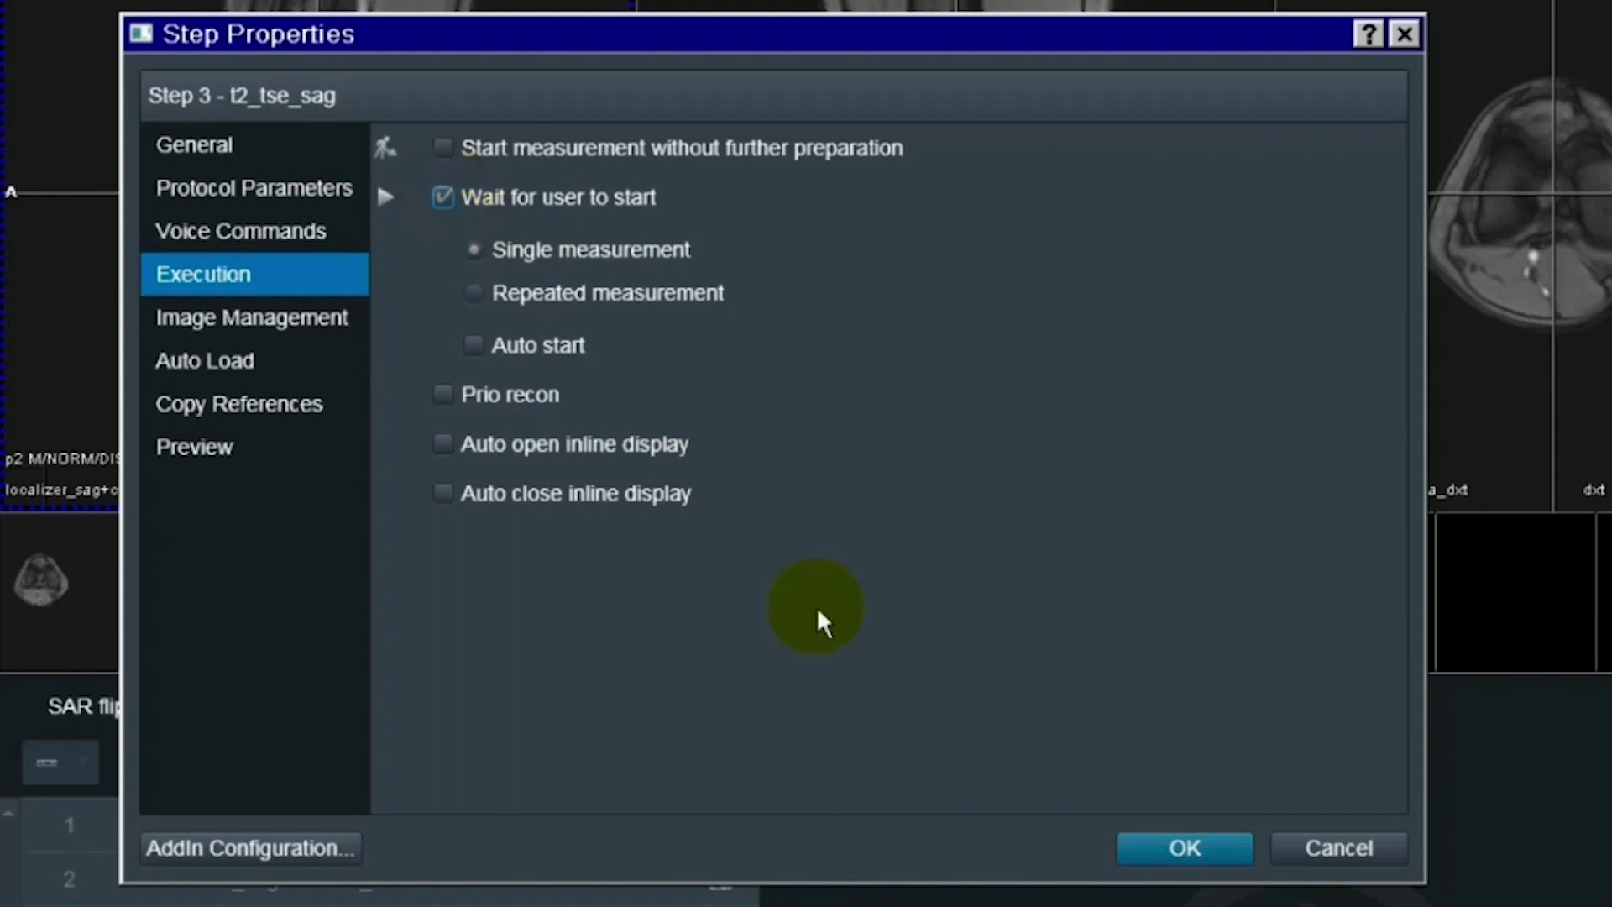
{"action": "left_click", "coordinate": [1154, 844]}
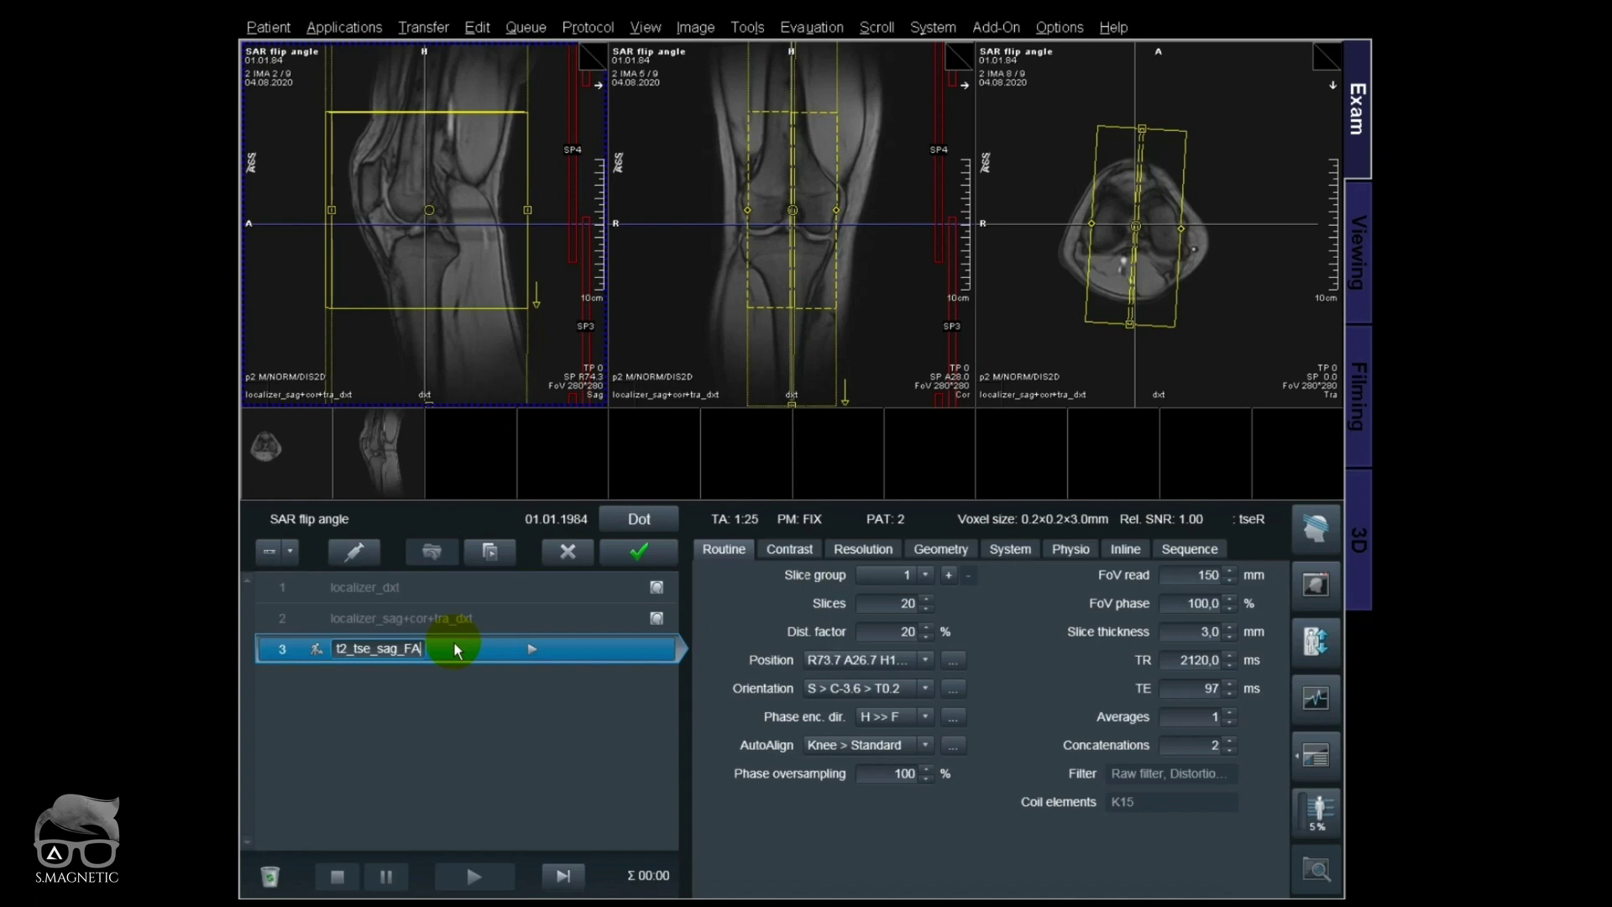
- Rename the step to t2_tse_sag_FA180 and apply it to the queue
{"action": "type", "text": "FA180"}
{"action": "key", "text": "Return"}
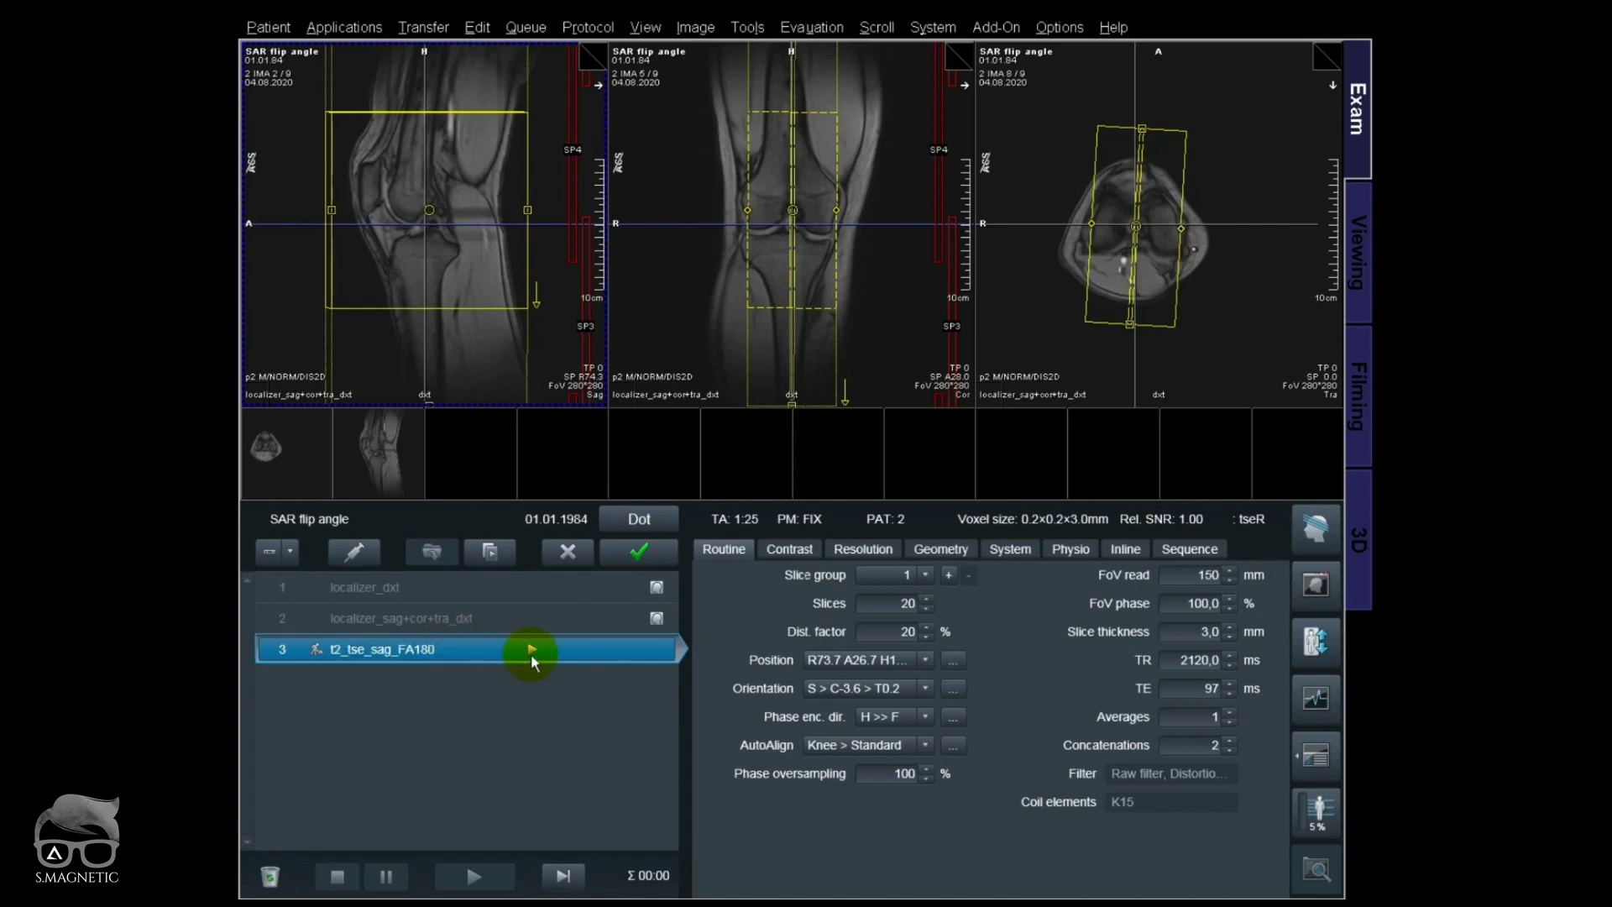
{"action": "left_click", "coordinate": [634, 556]}
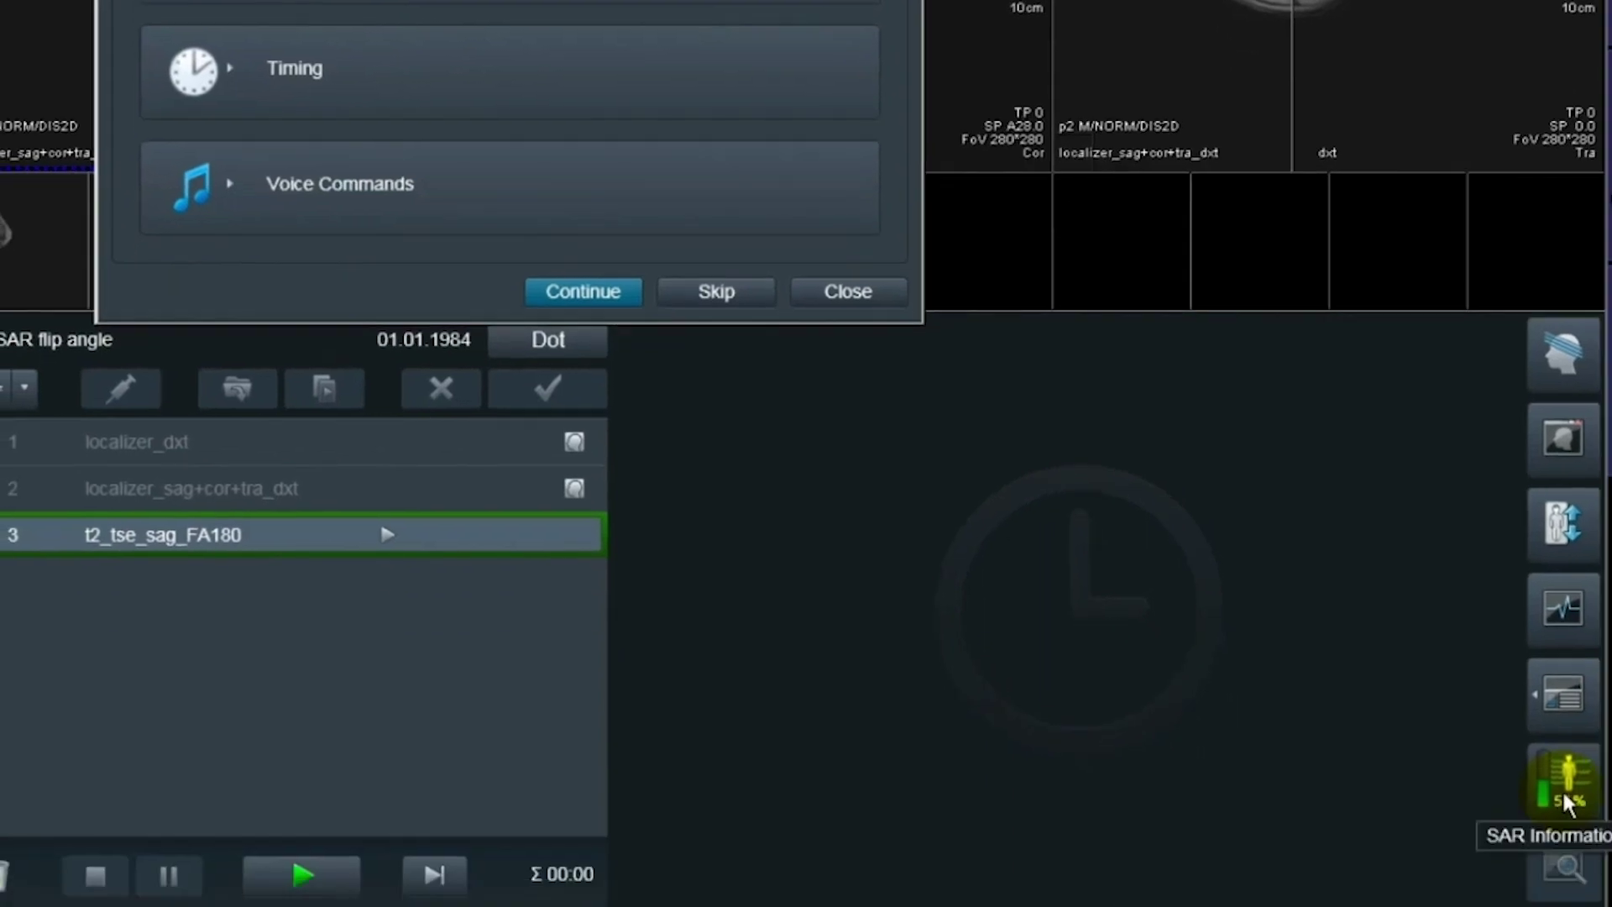
- Check the FA180 scan's predicted 2.8 µT B1+rms, then continue the exam to start it
{"action": "left_click", "coordinate": [1567, 802]}
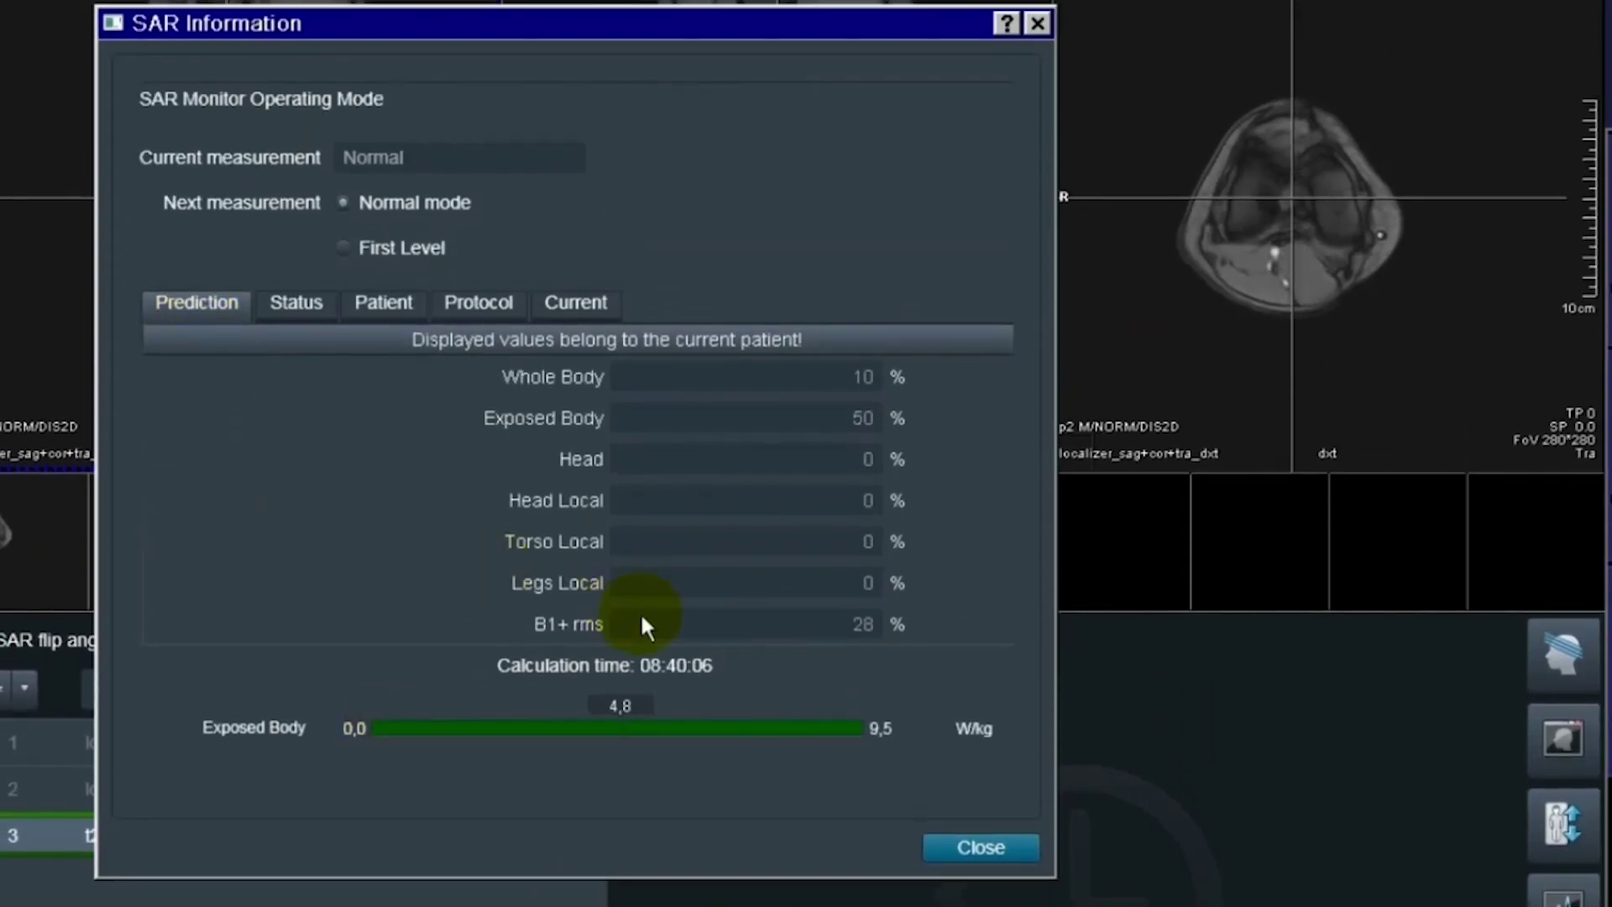
{"action": "left_click", "coordinate": [643, 624]}
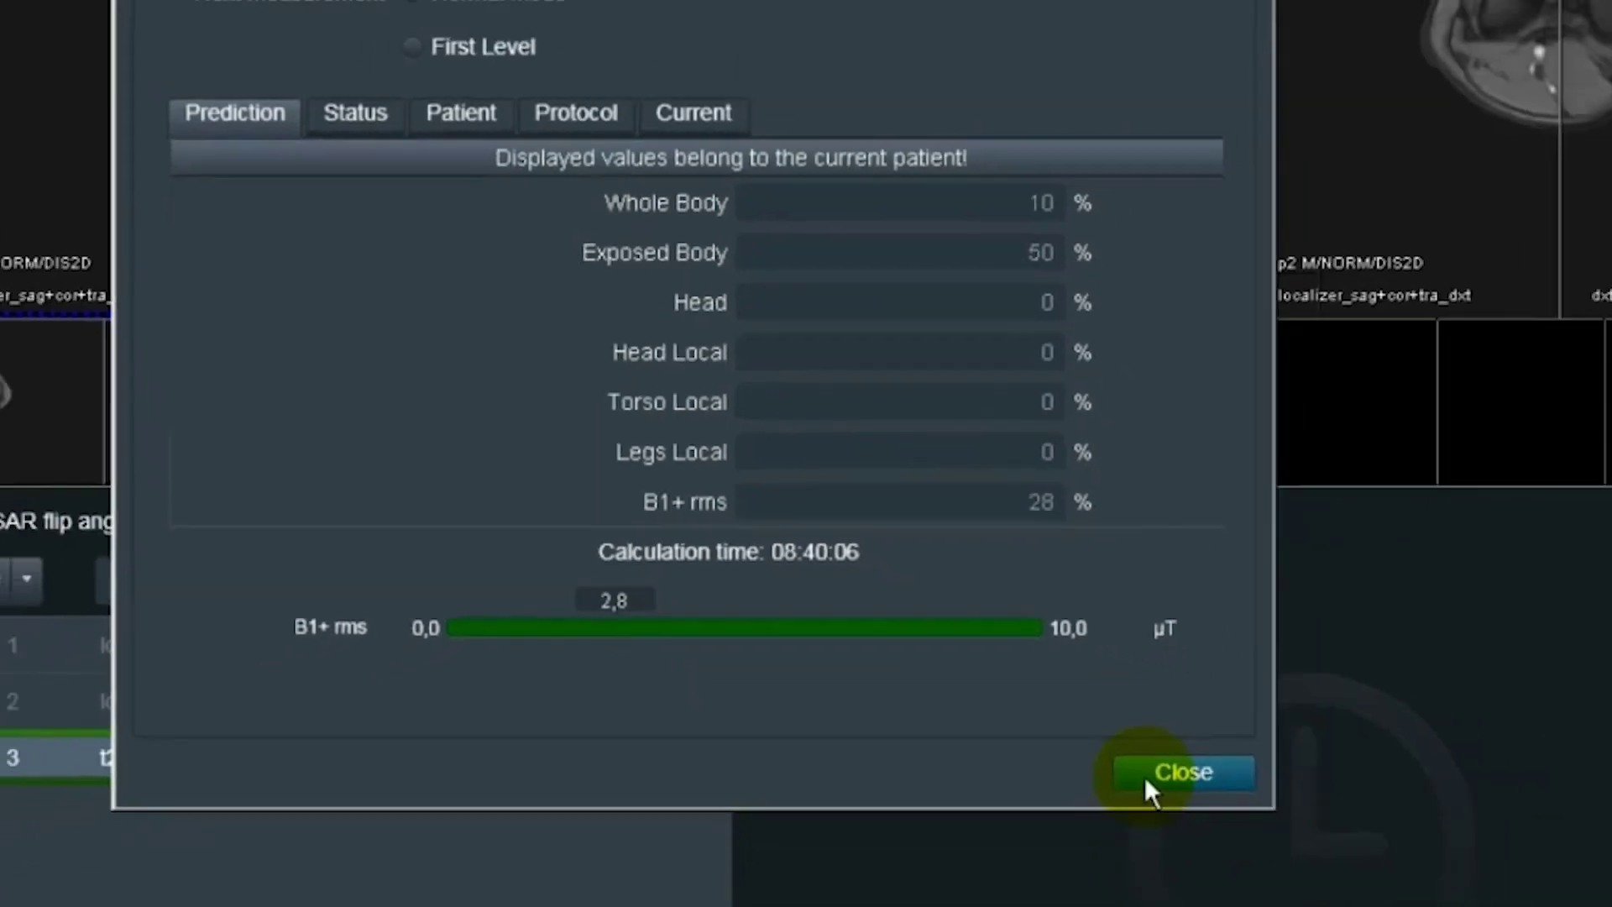
{"action": "left_click", "coordinate": [1334, 839]}
{"action": "left_click", "coordinate": [662, 487]}
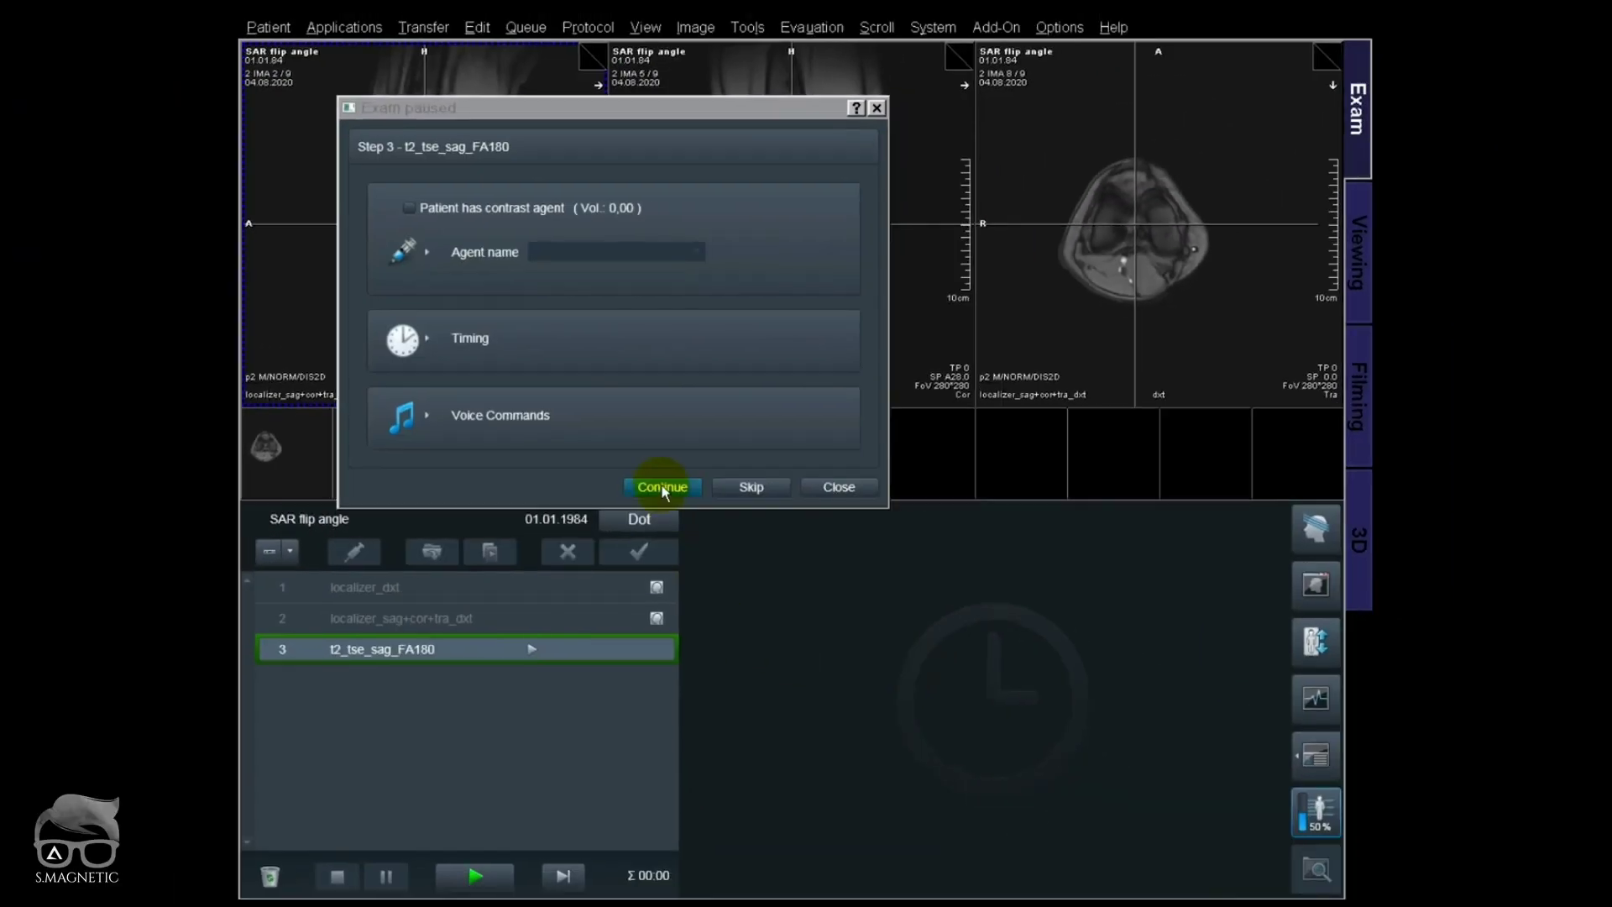
- Duplicate the FA180 step as step 4 and set its flip angle to 150
{"action": "left_click_drag", "start_coordinate": [433, 679], "coordinate": [440, 682]}
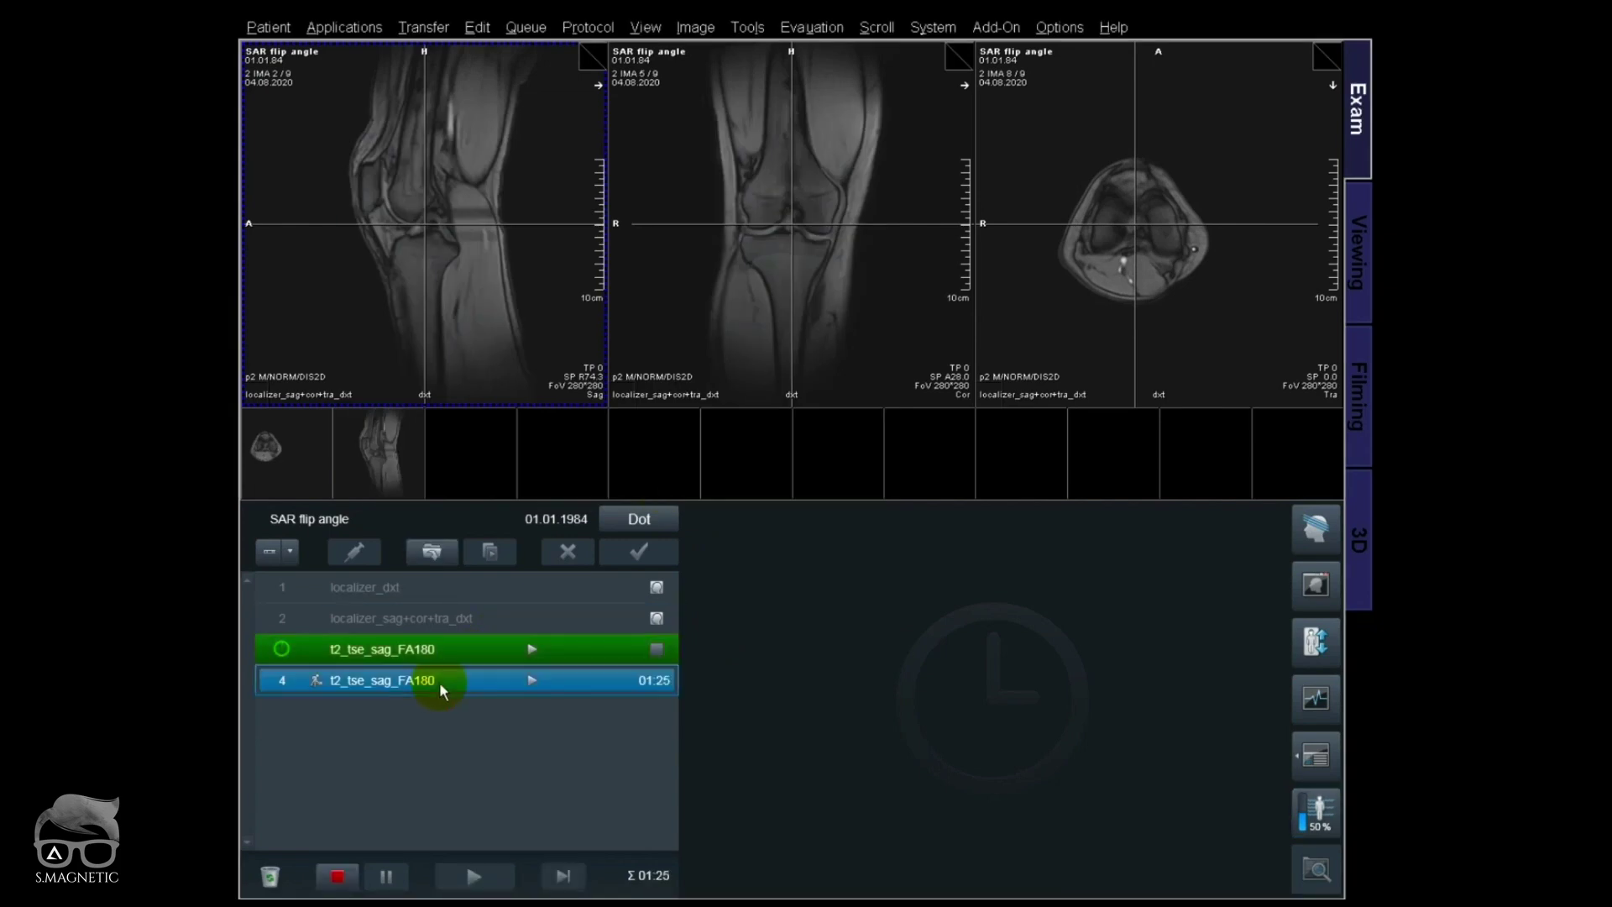
{"action": "double_click", "coordinate": [440, 681]}
{"action": "double_click", "coordinate": [896, 830]}
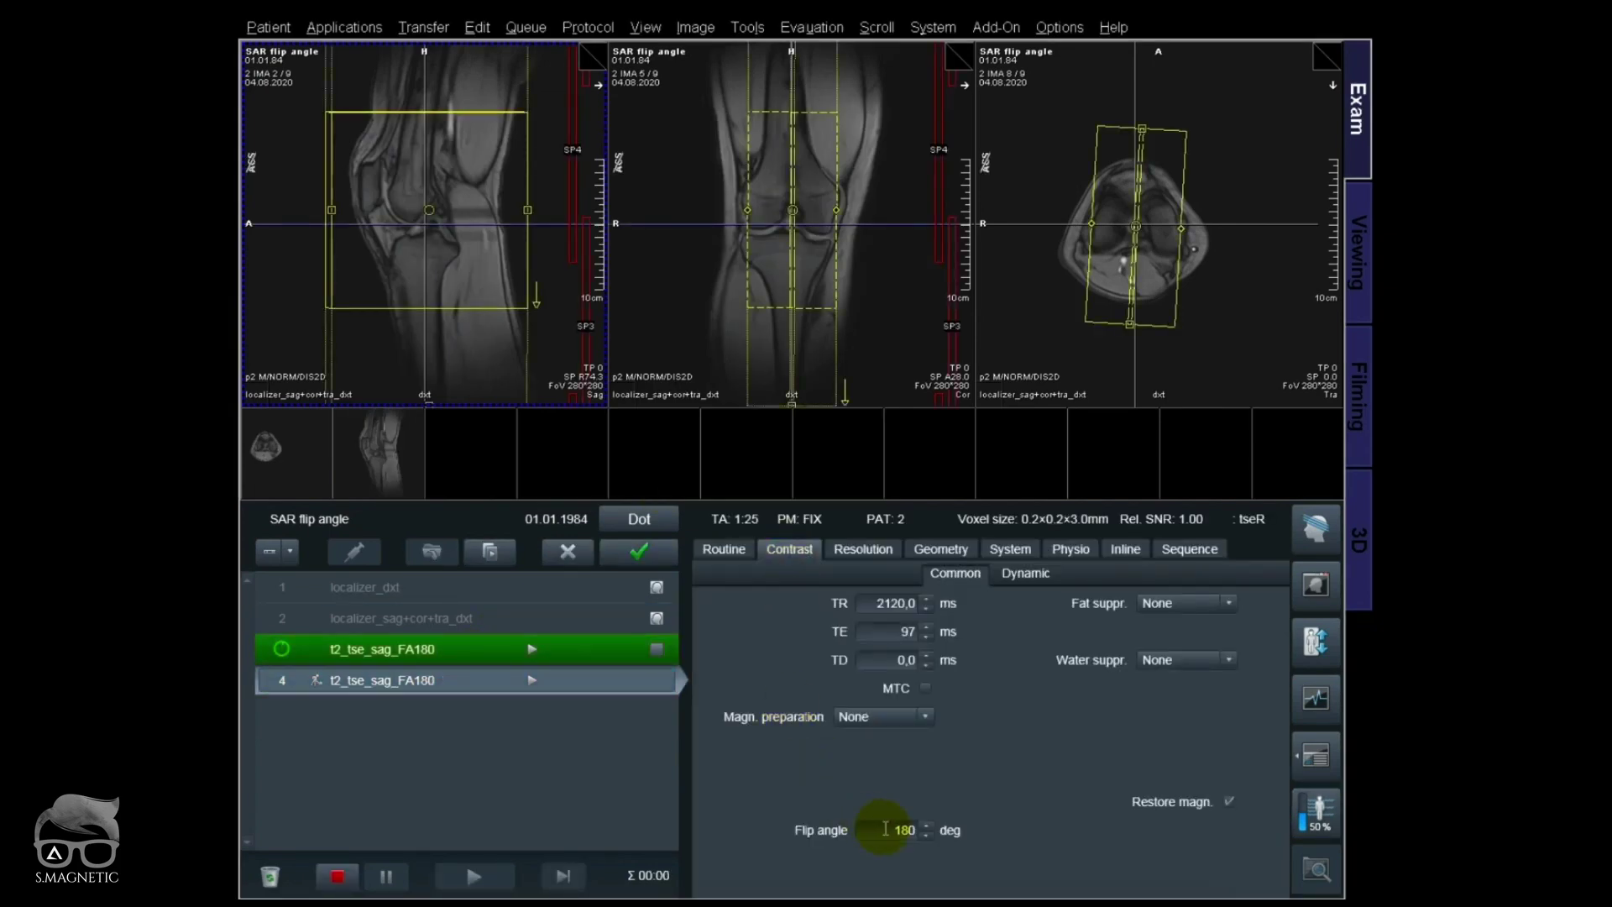
{"action": "type", "text": "150"}
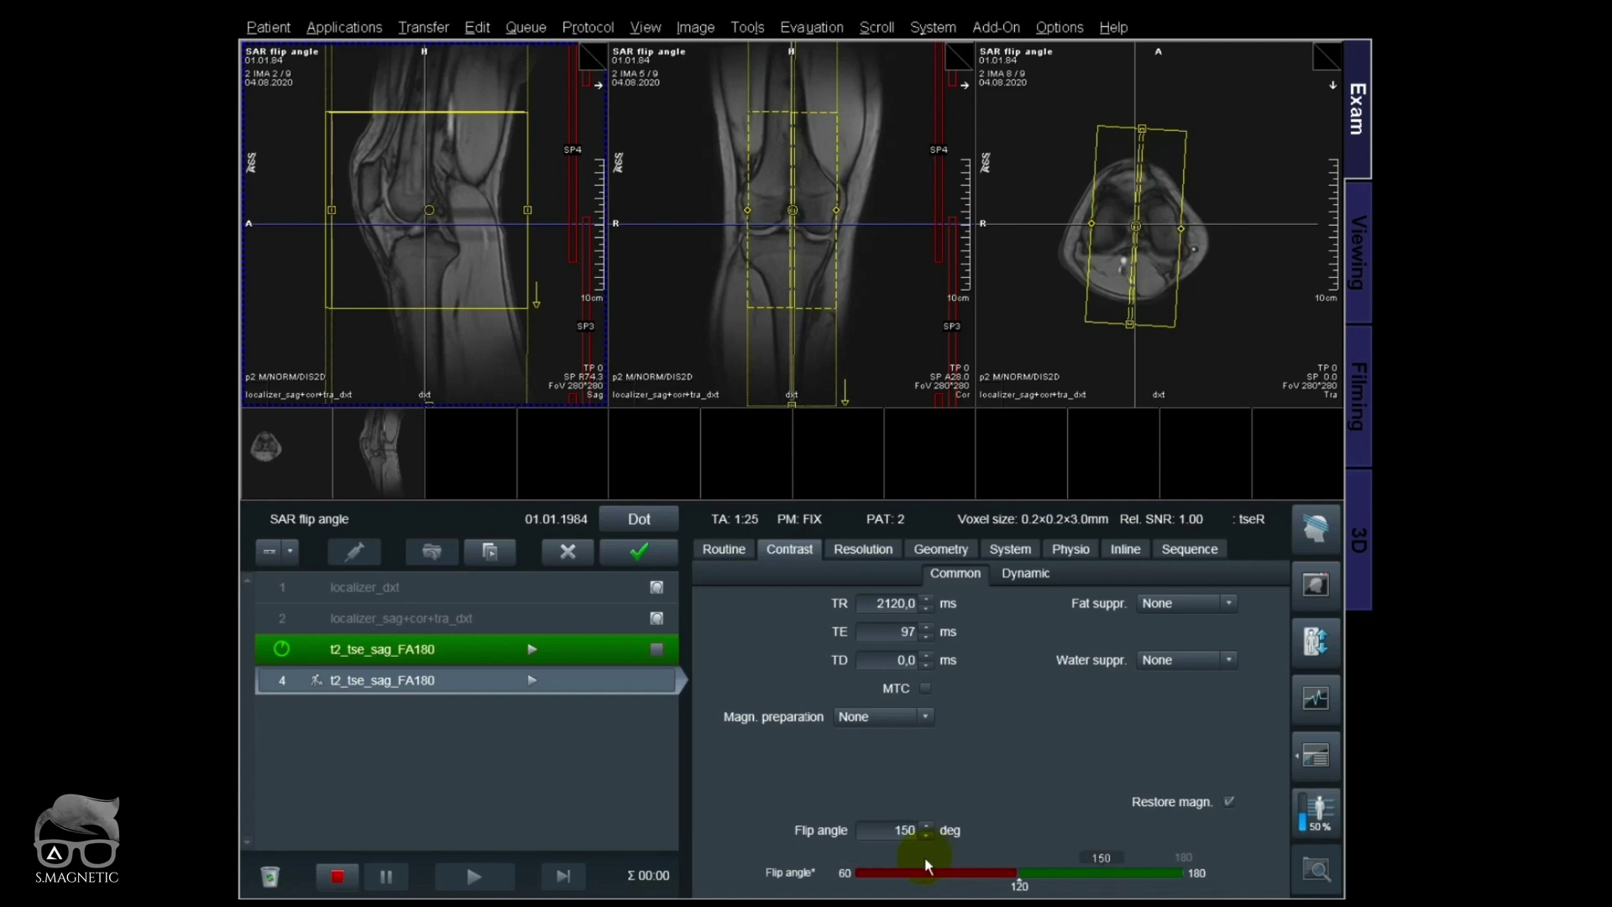
{"action": "left_click", "coordinate": [425, 682]}
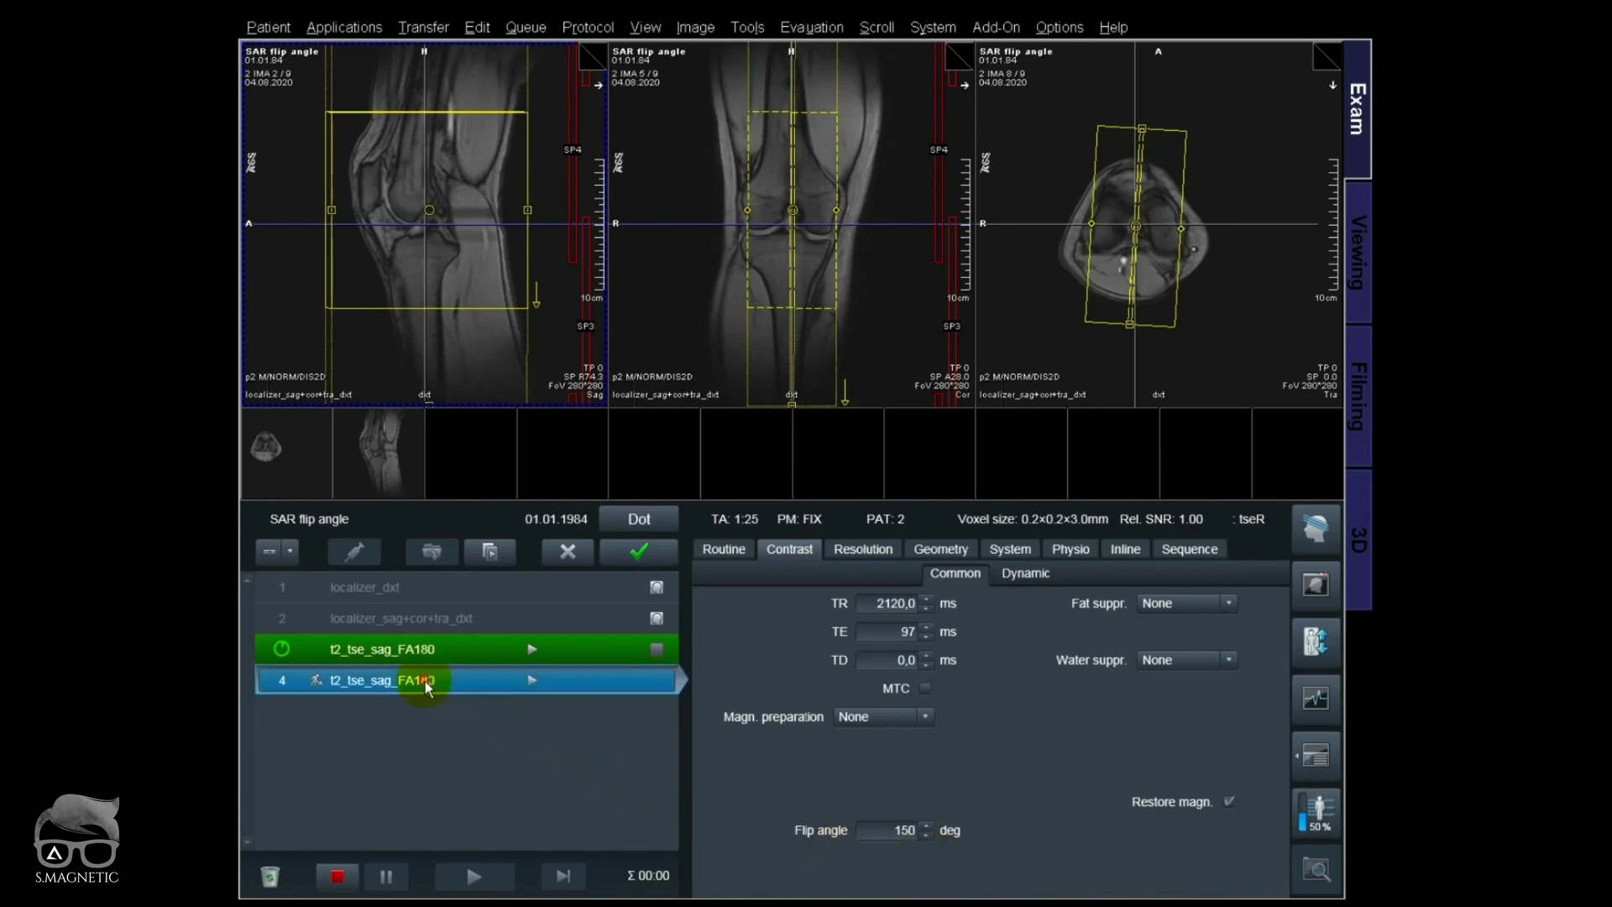
- Rename step 4 to t2_tse_sag_FA150 and apply it to the queue
{"action": "left_click", "coordinate": [425, 682]}
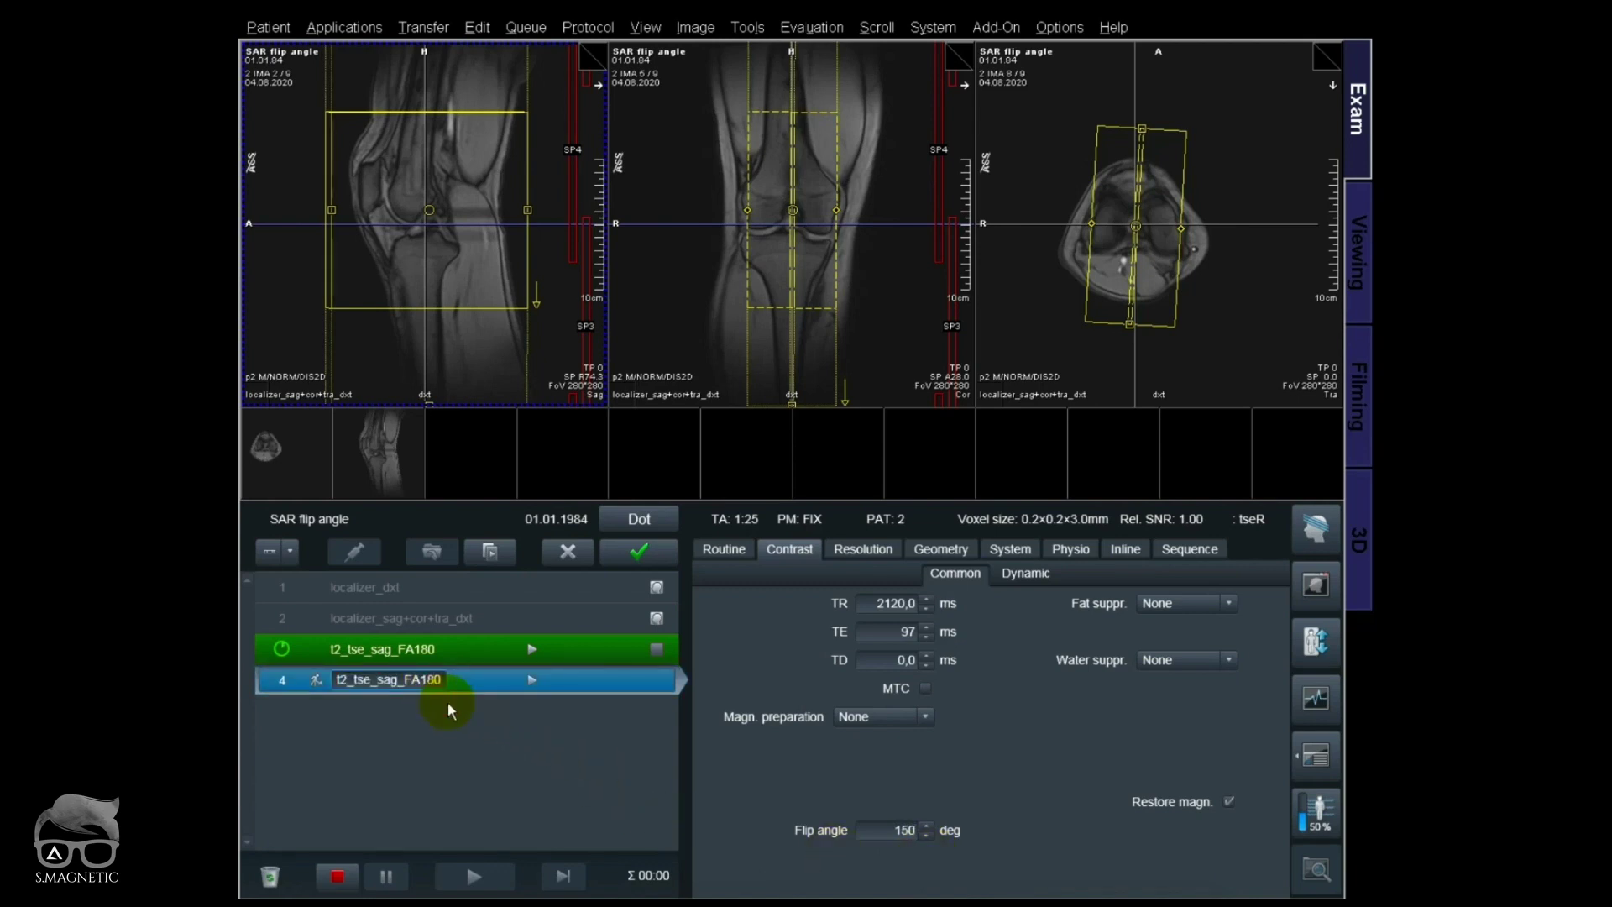
{"action": "type", "text": "t2_tse_sag_FA150"}
{"action": "key", "text": "Return"}
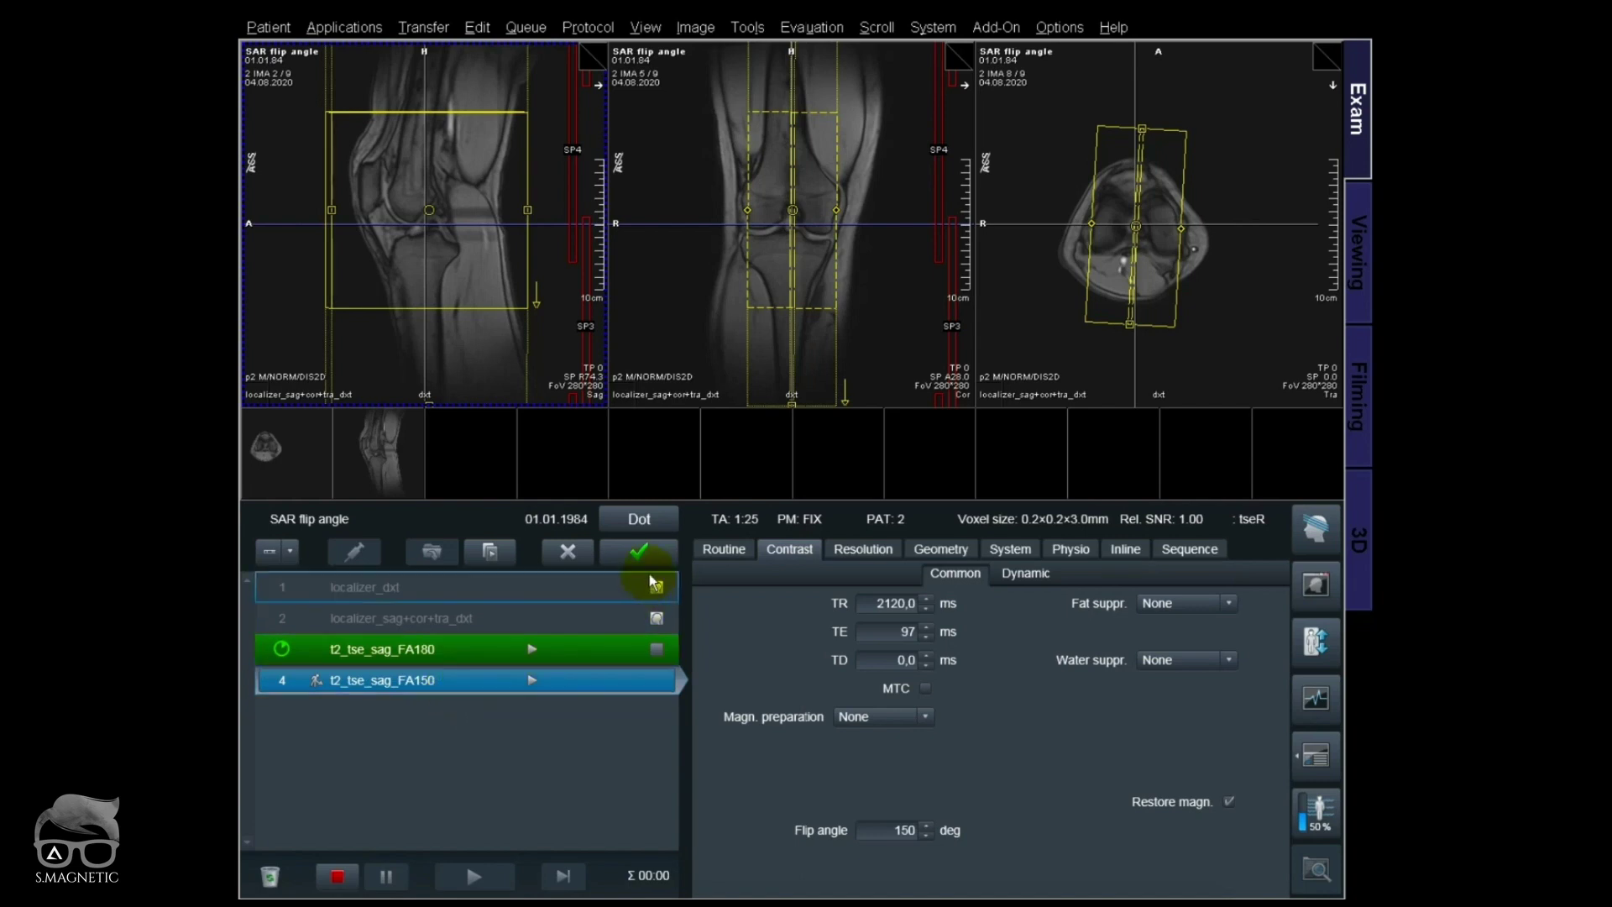
{"action": "left_click", "coordinate": [639, 551]}
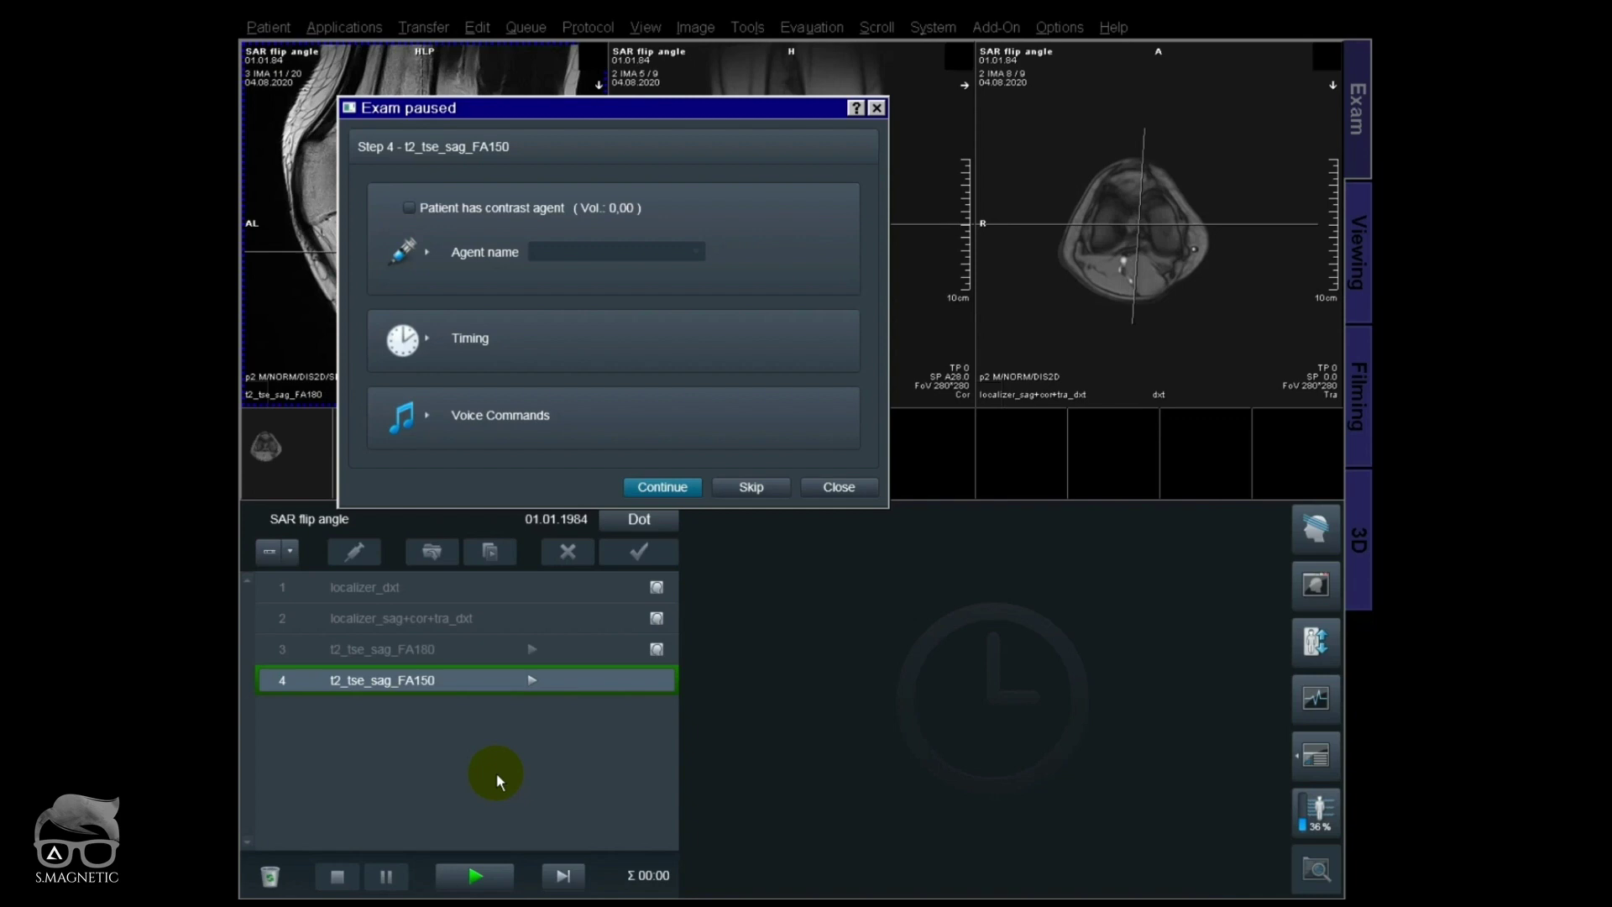
- Check the FA150 scan's predicted 2.4 µT B1+rms, then continue the exam to start it
{"action": "left_click", "coordinate": [1102, 777]}
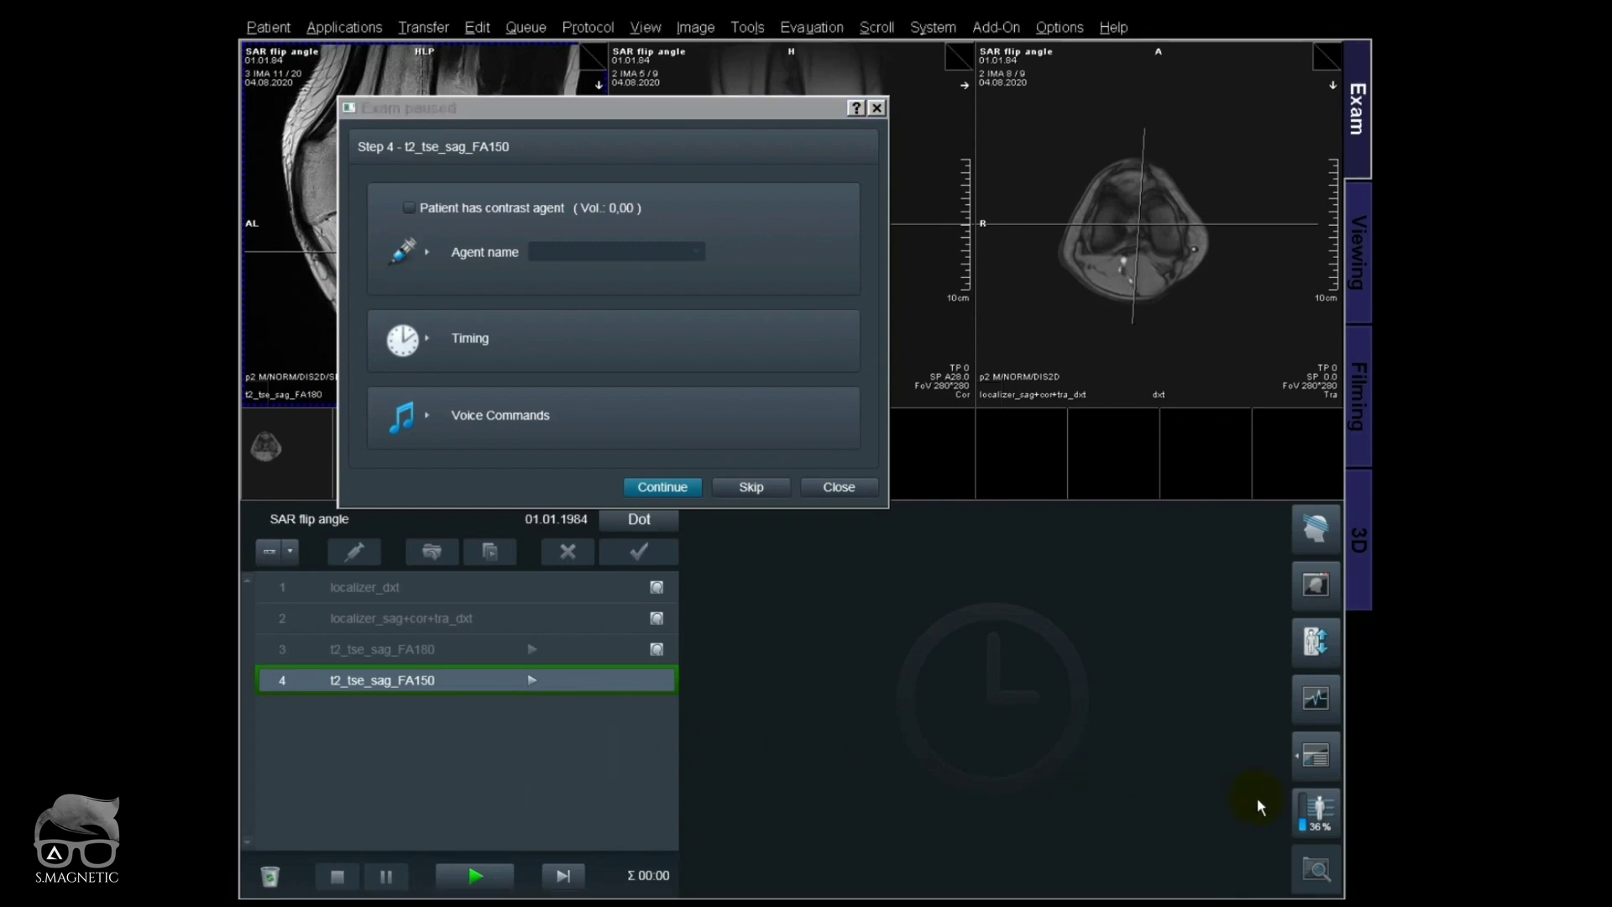
{"action": "left_click", "coordinate": [1318, 811]}
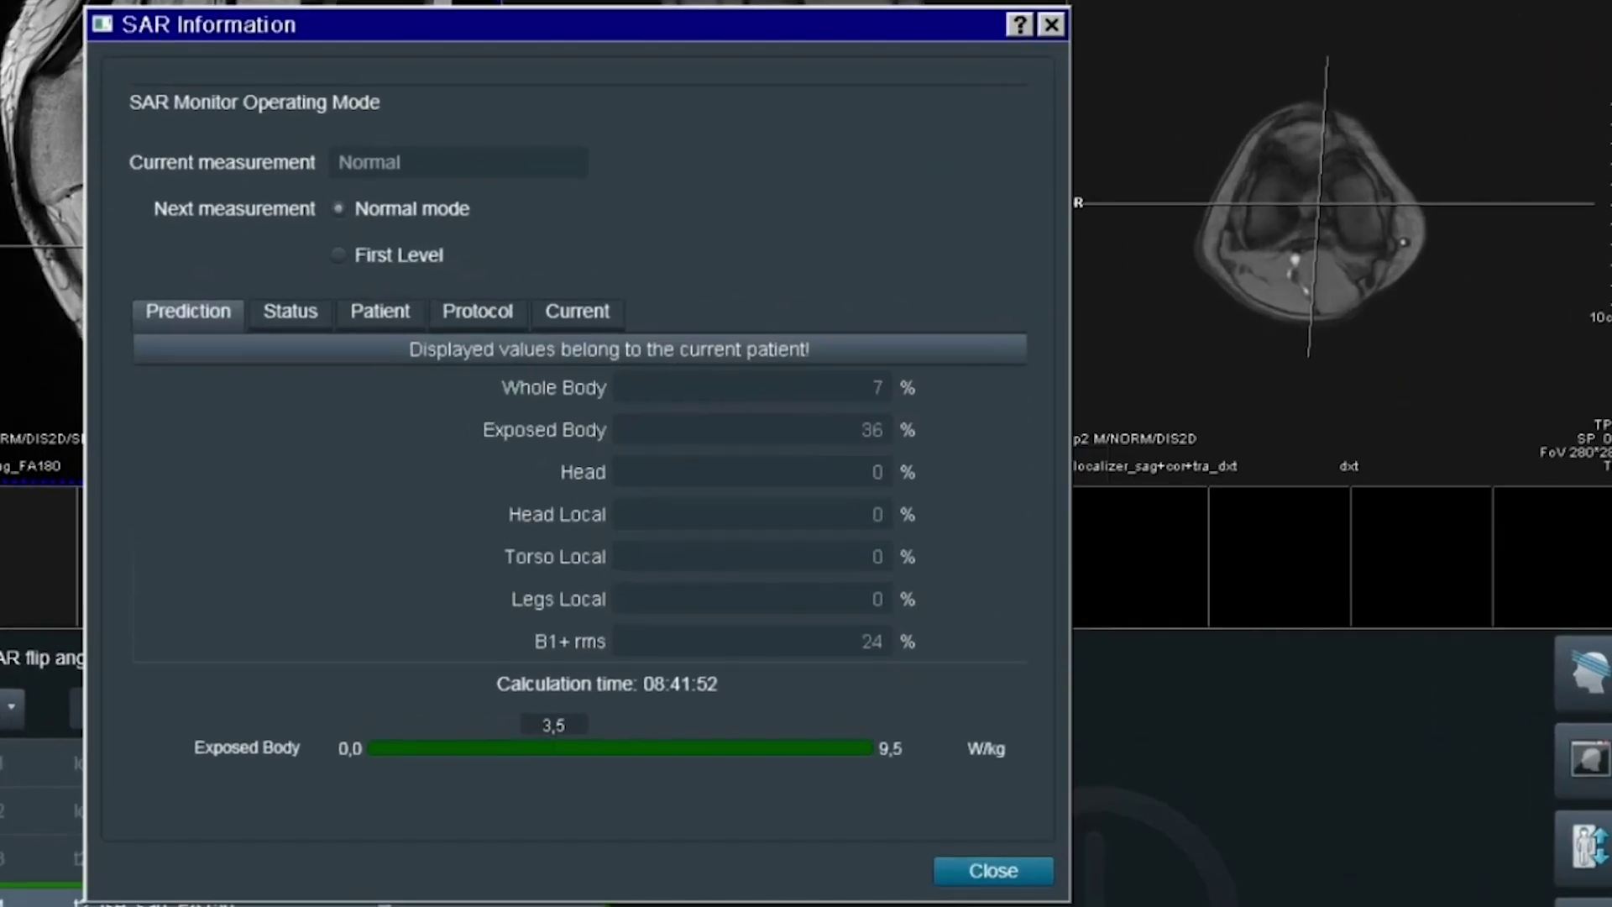
{"action": "left_click", "coordinate": [684, 641]}
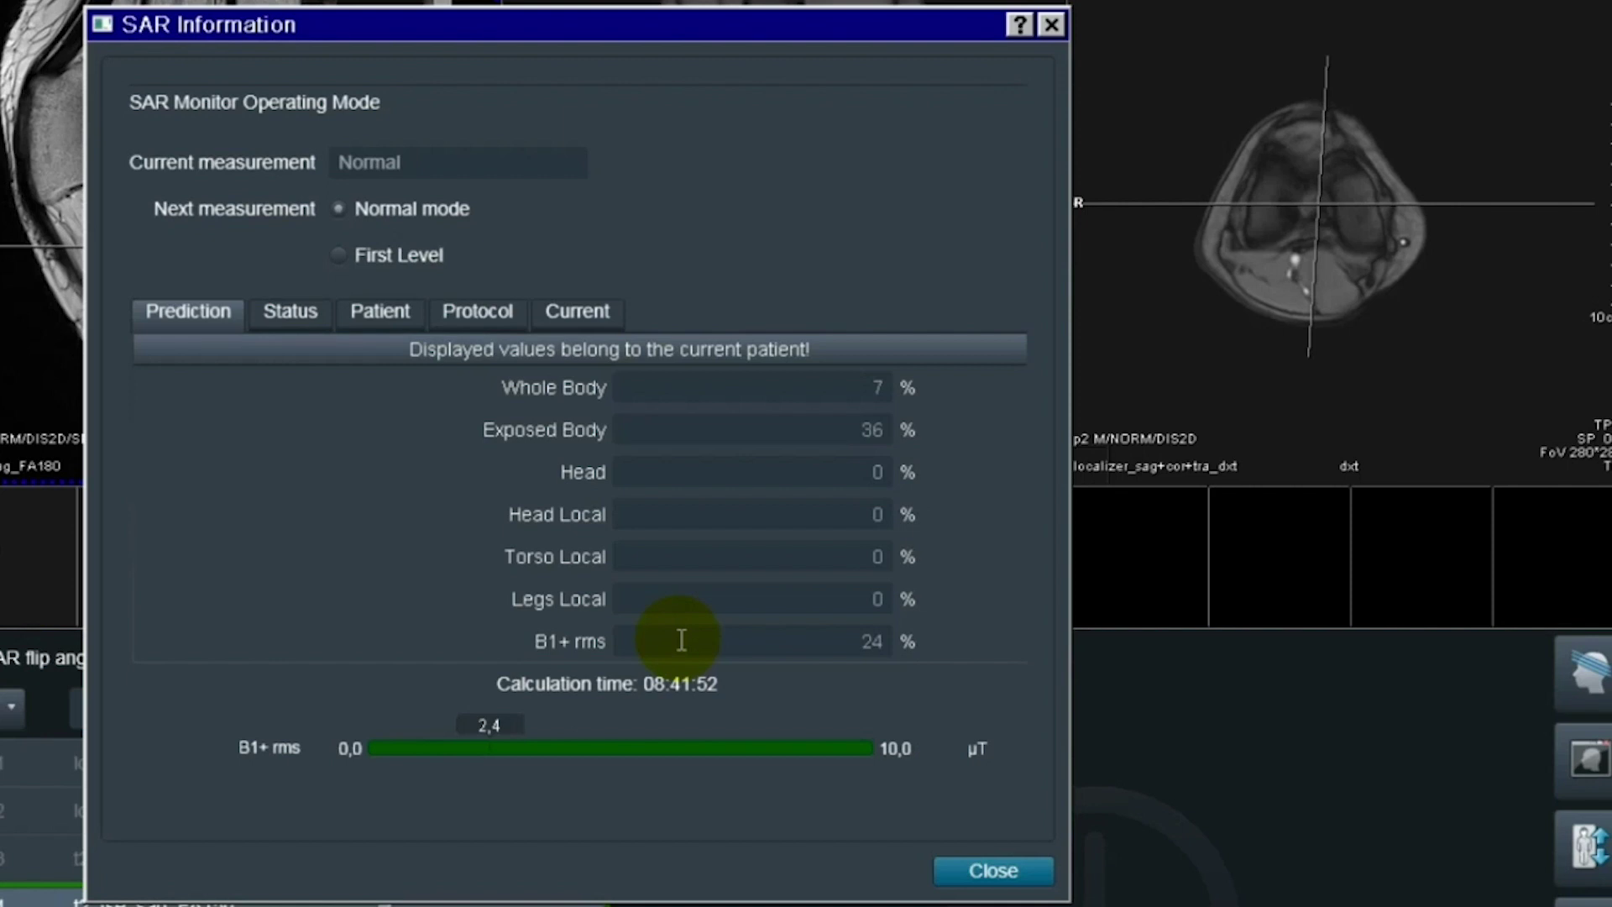
{"action": "left_click", "coordinate": [993, 871]}
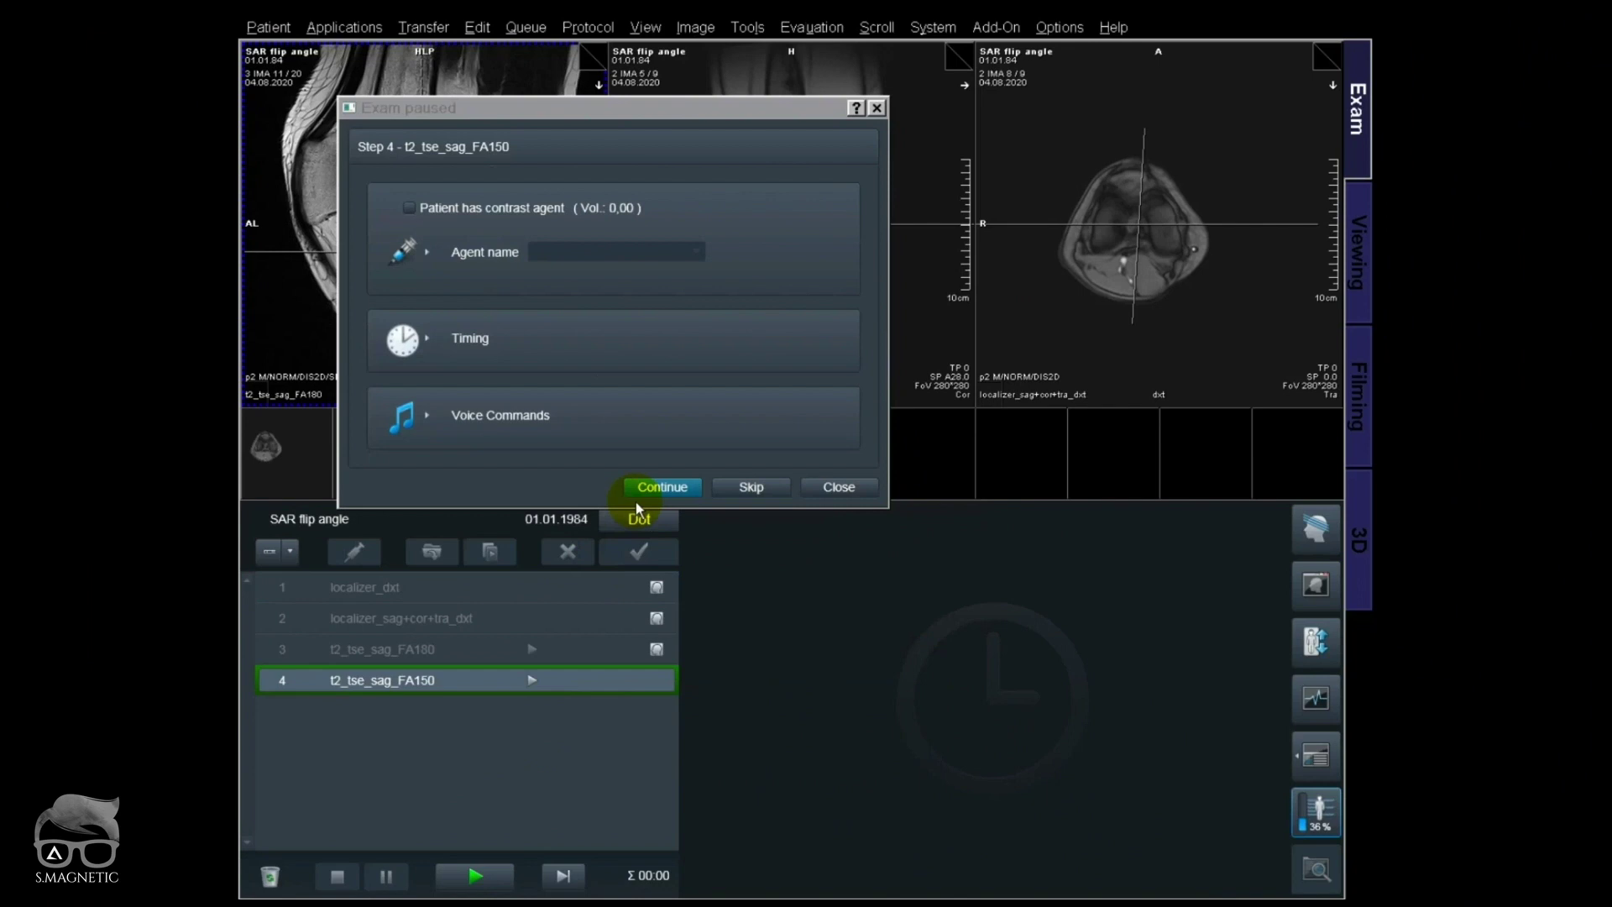
{"action": "left_click", "coordinate": [637, 526]}
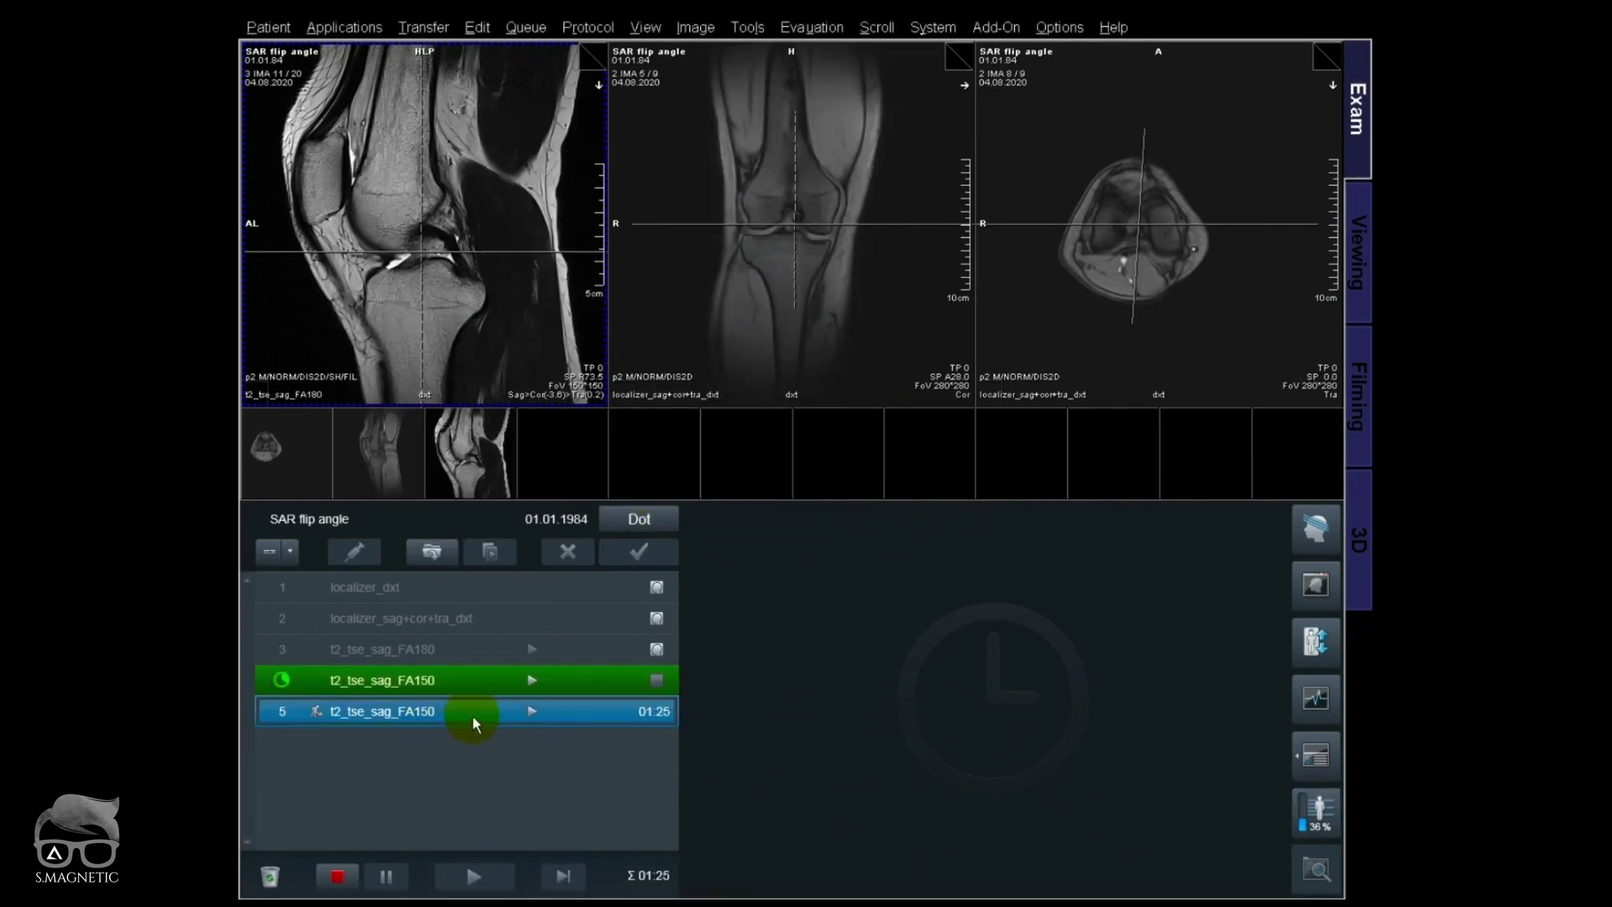
- Set queued scan 5's flip angle to 120 in its Contrast parameters
{"action": "double_click", "coordinate": [472, 714]}
{"action": "left_click", "coordinate": [789, 550]}
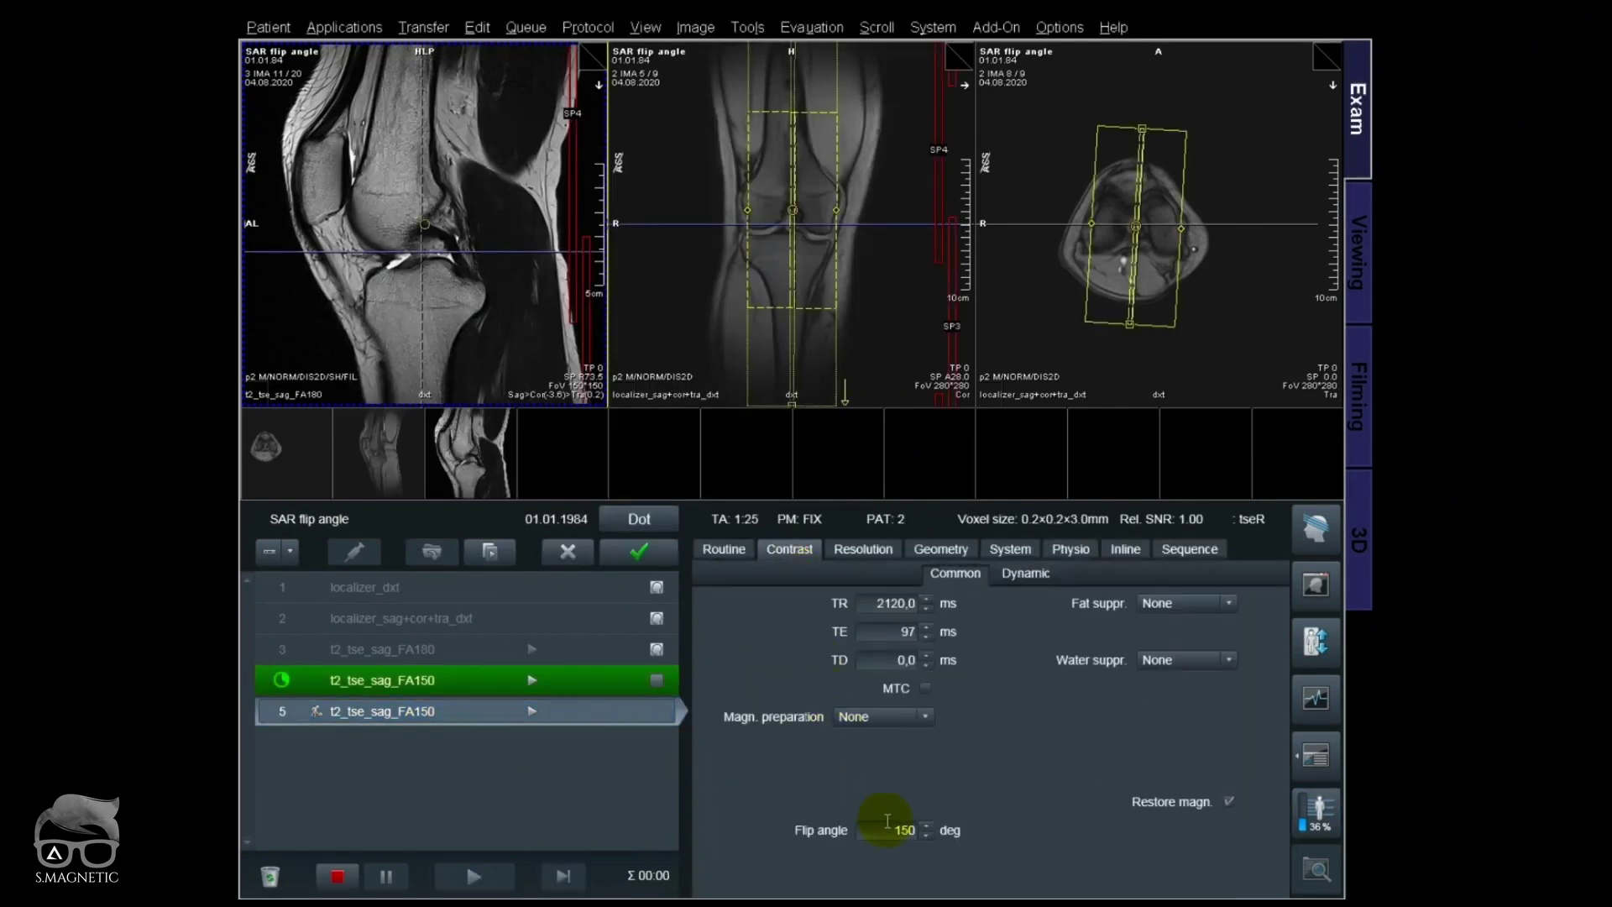
{"action": "double_click", "coordinate": [888, 821]}
{"action": "type", "text": "120"}
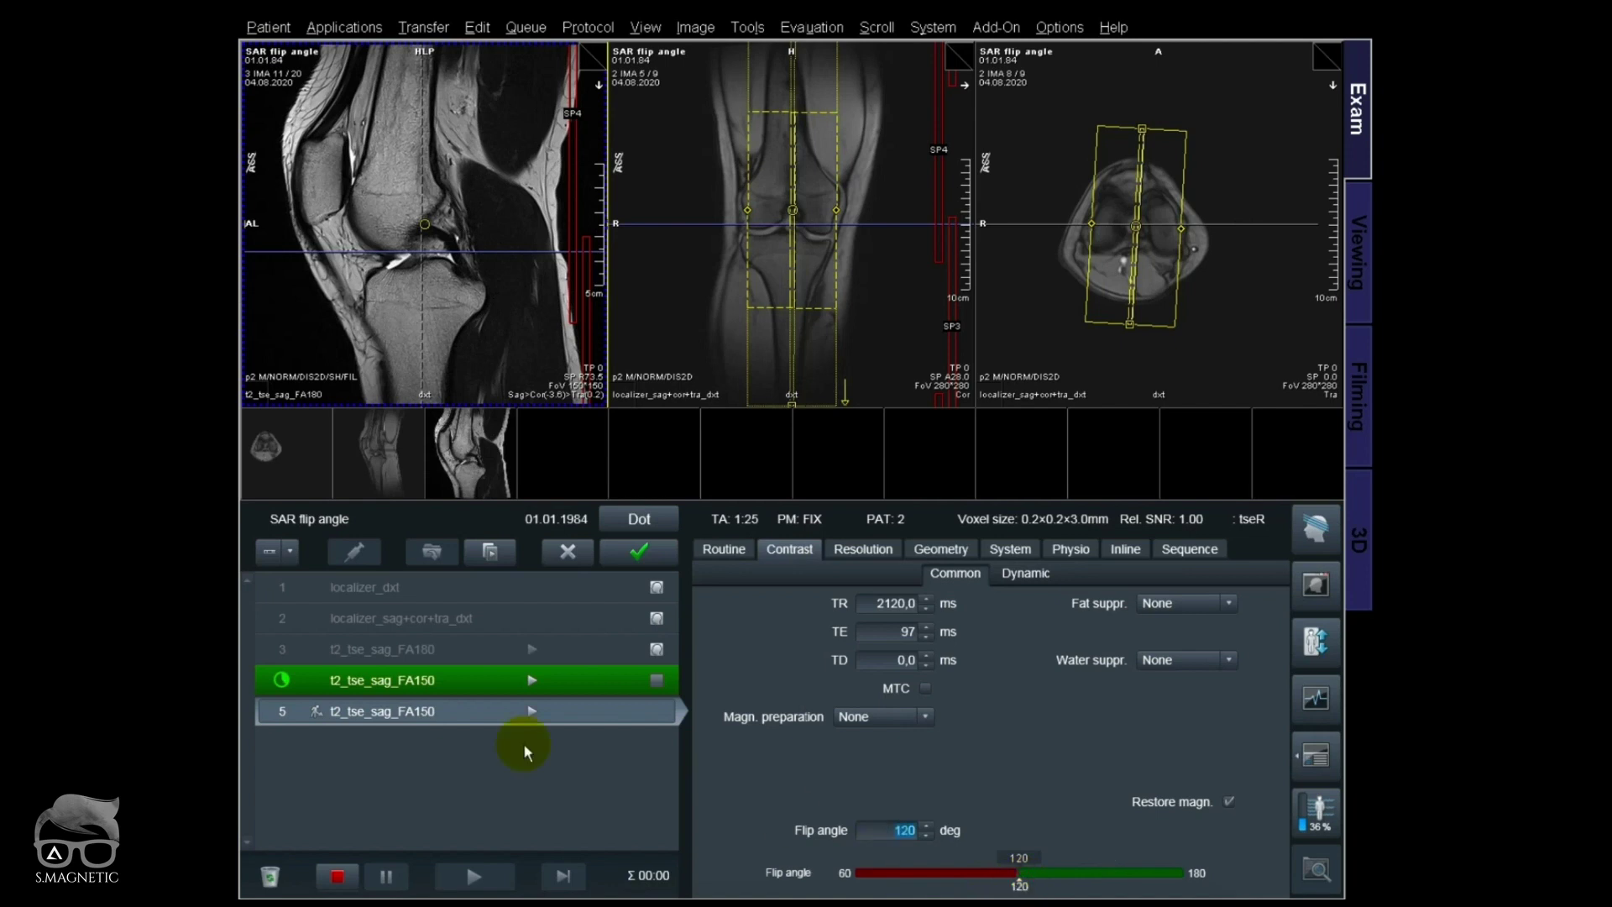
{"action": "left_click", "coordinate": [435, 710]}
- Rename scan 5 to t2_tse_sag_FA120 and apply it to the queue
{"action": "left_click", "coordinate": [426, 712]}
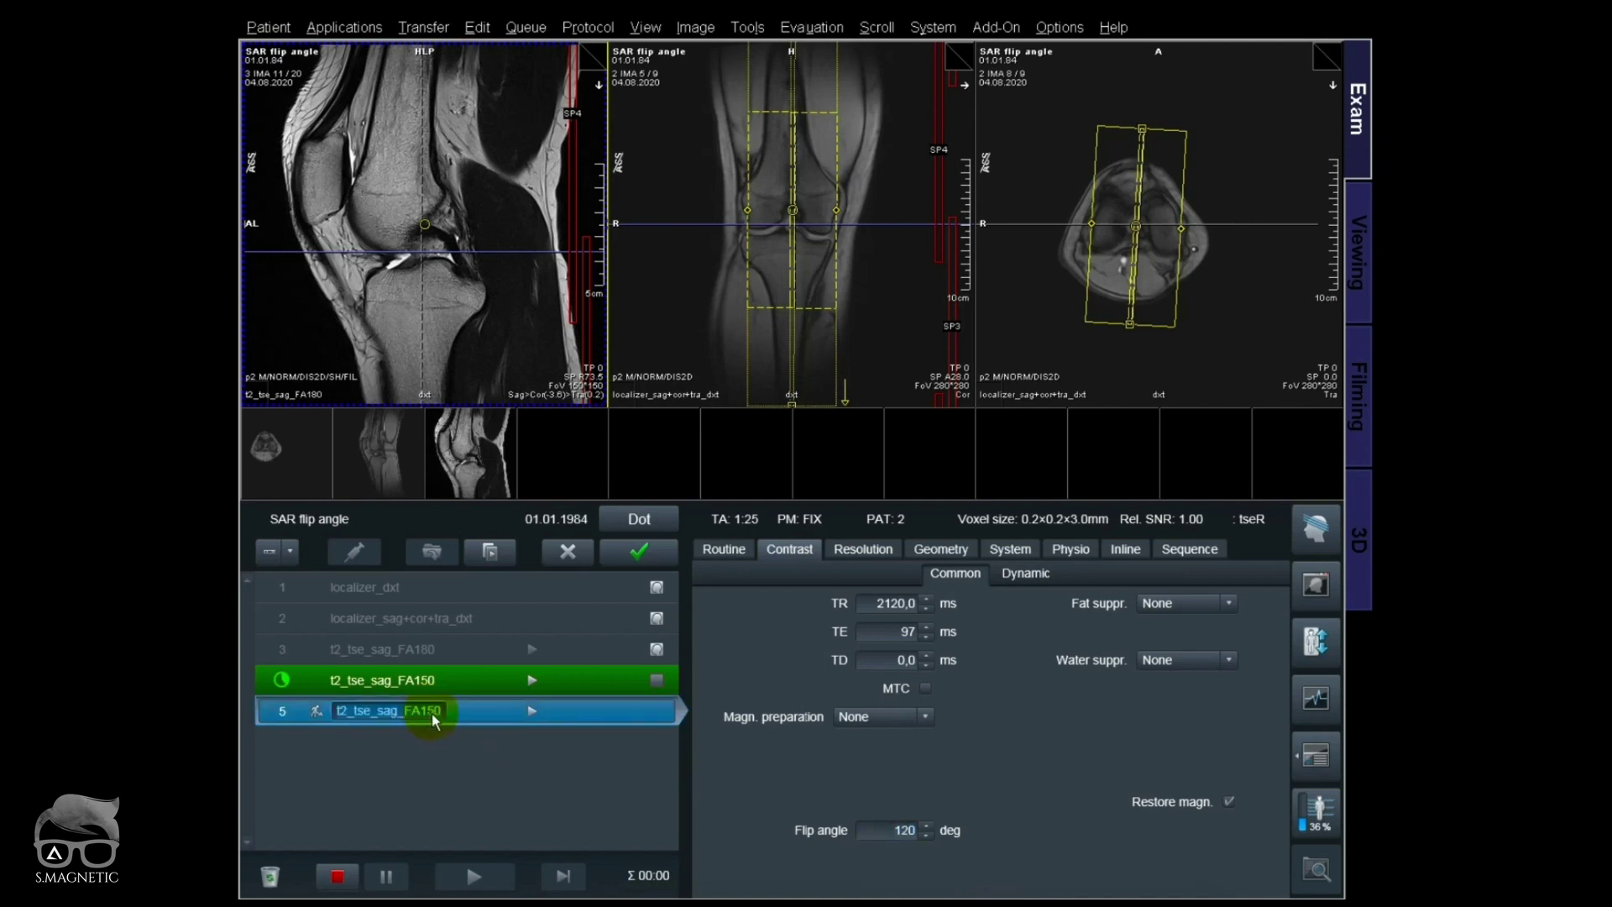
{"action": "left_click", "coordinate": [436, 713]}
{"action": "key", "text": "Return"}
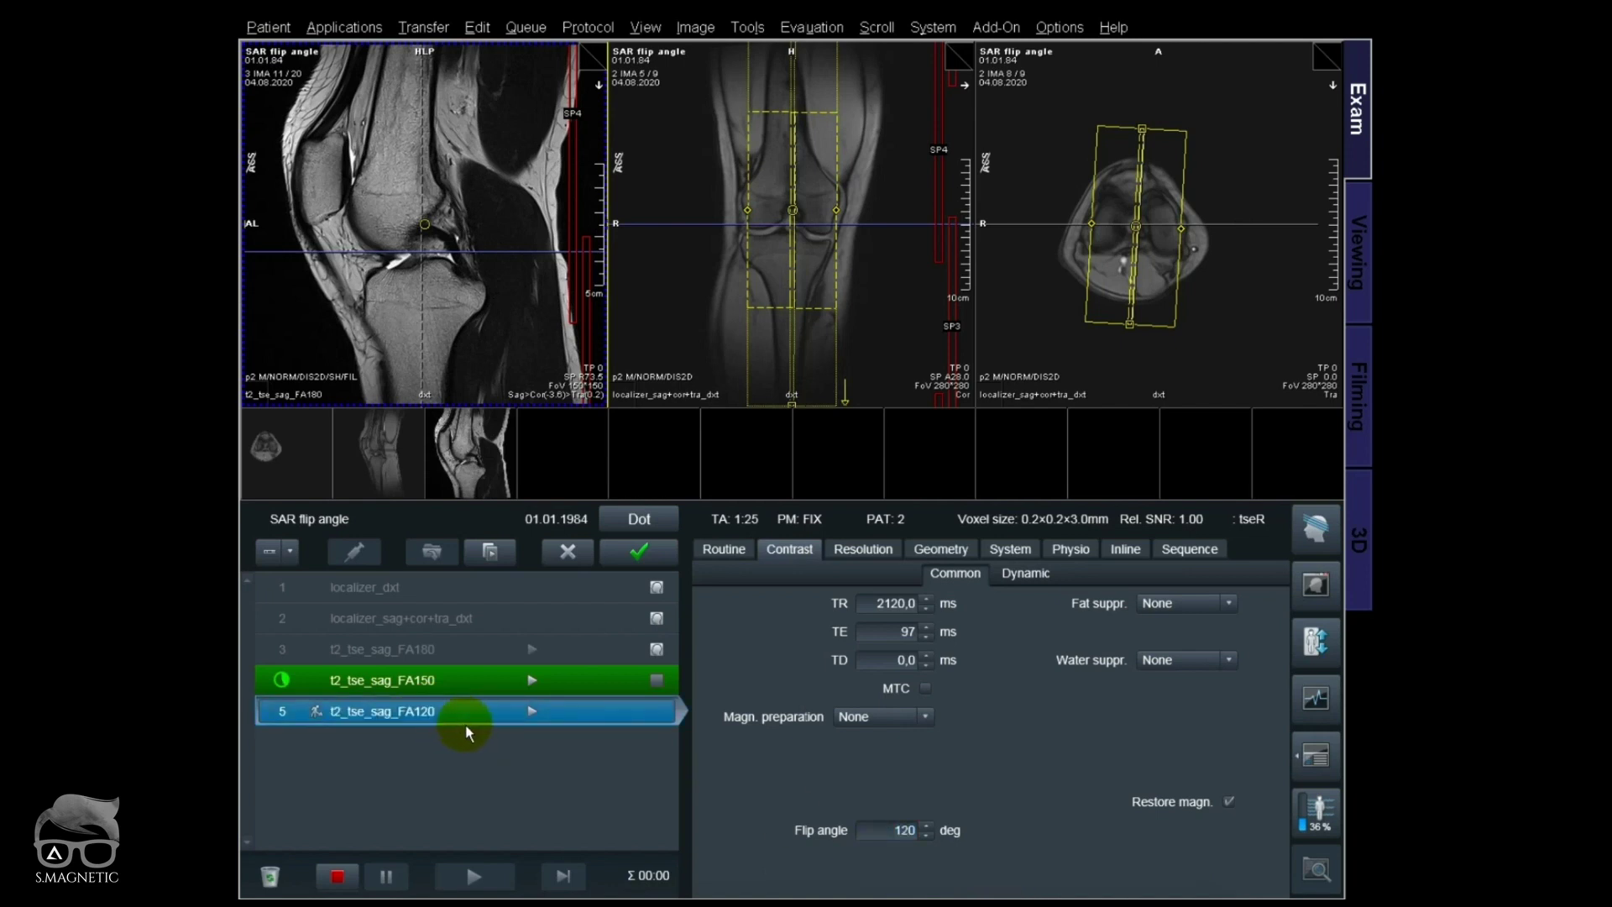
{"action": "left_click", "coordinate": [319, 715]}
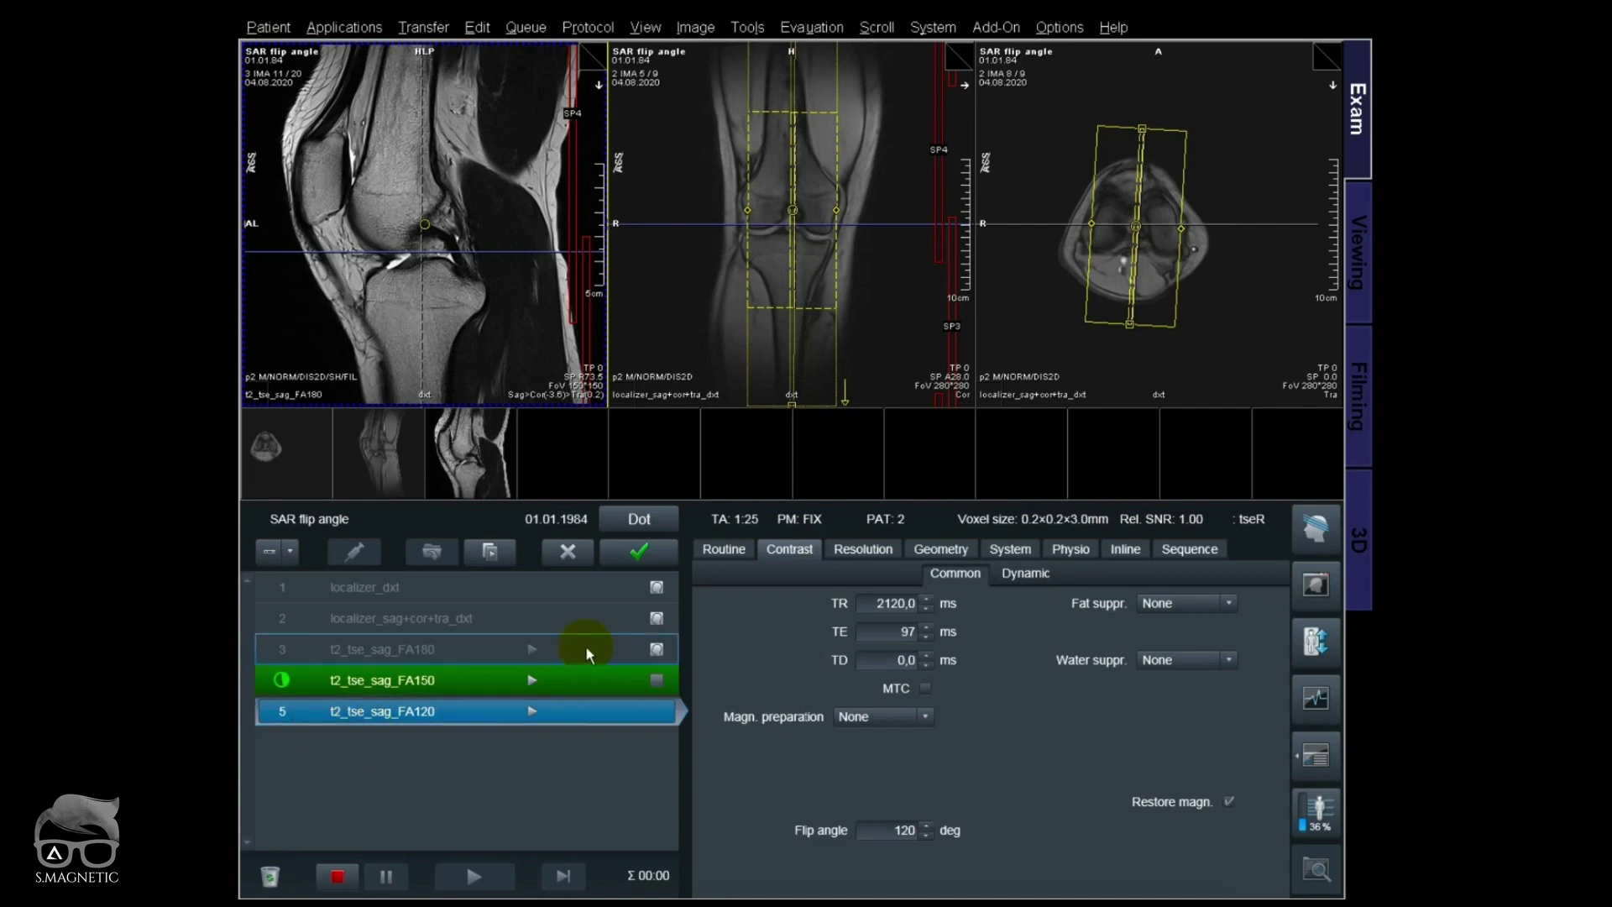
{"action": "left_click", "coordinate": [635, 555]}
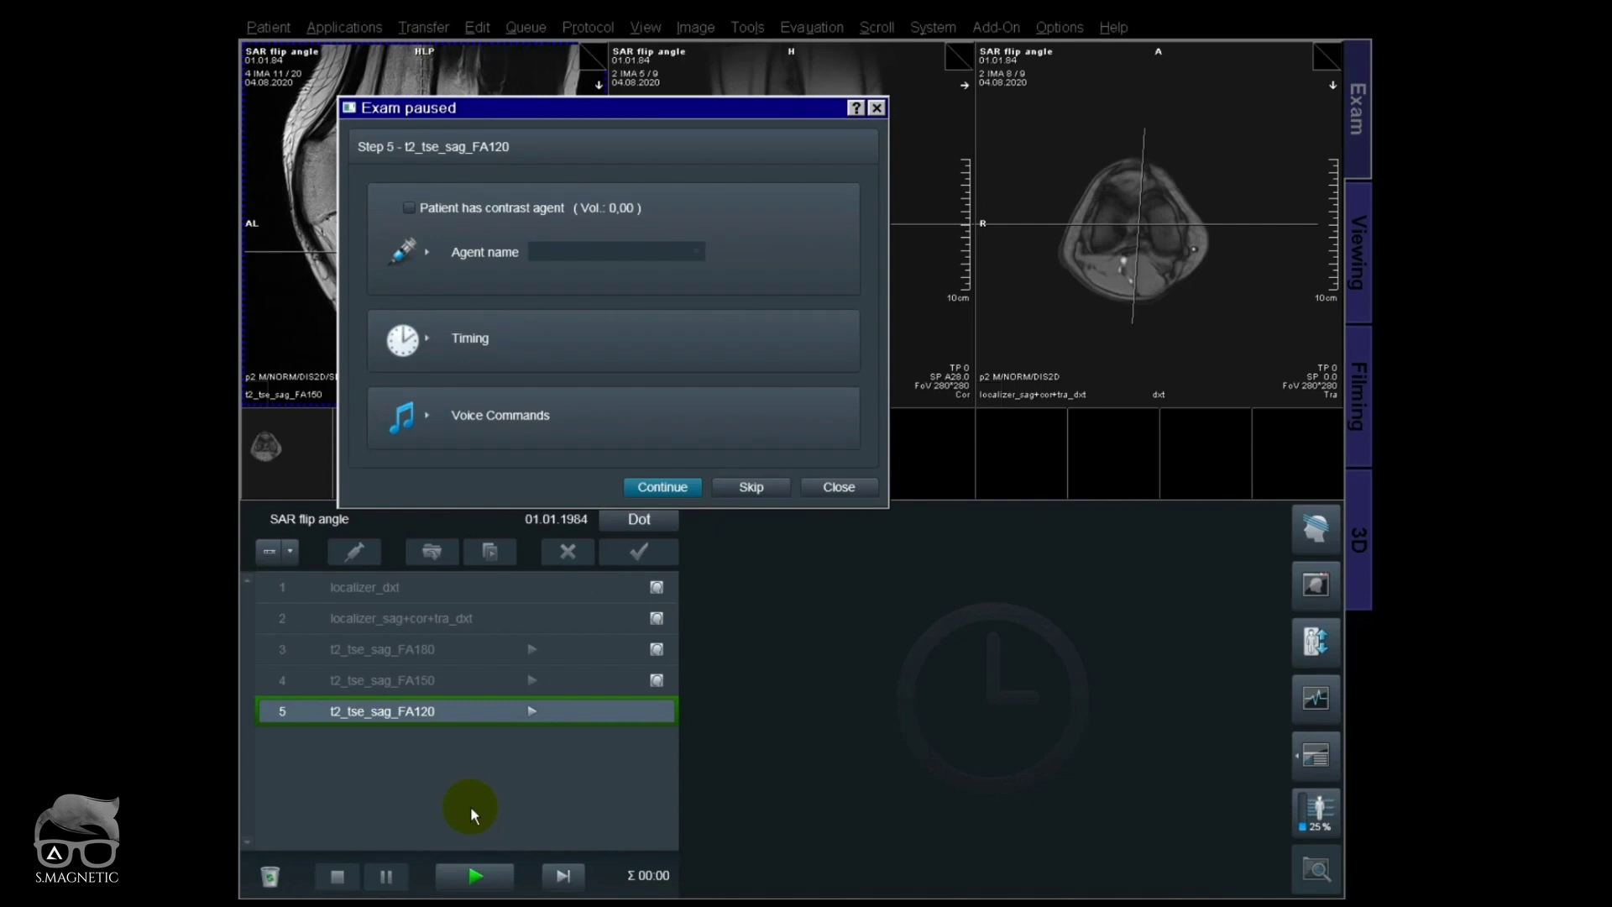
- Check the FA120 scan's predicted B1+rms, then continue the exam to run it
{"action": "left_click", "coordinate": [1320, 819]}
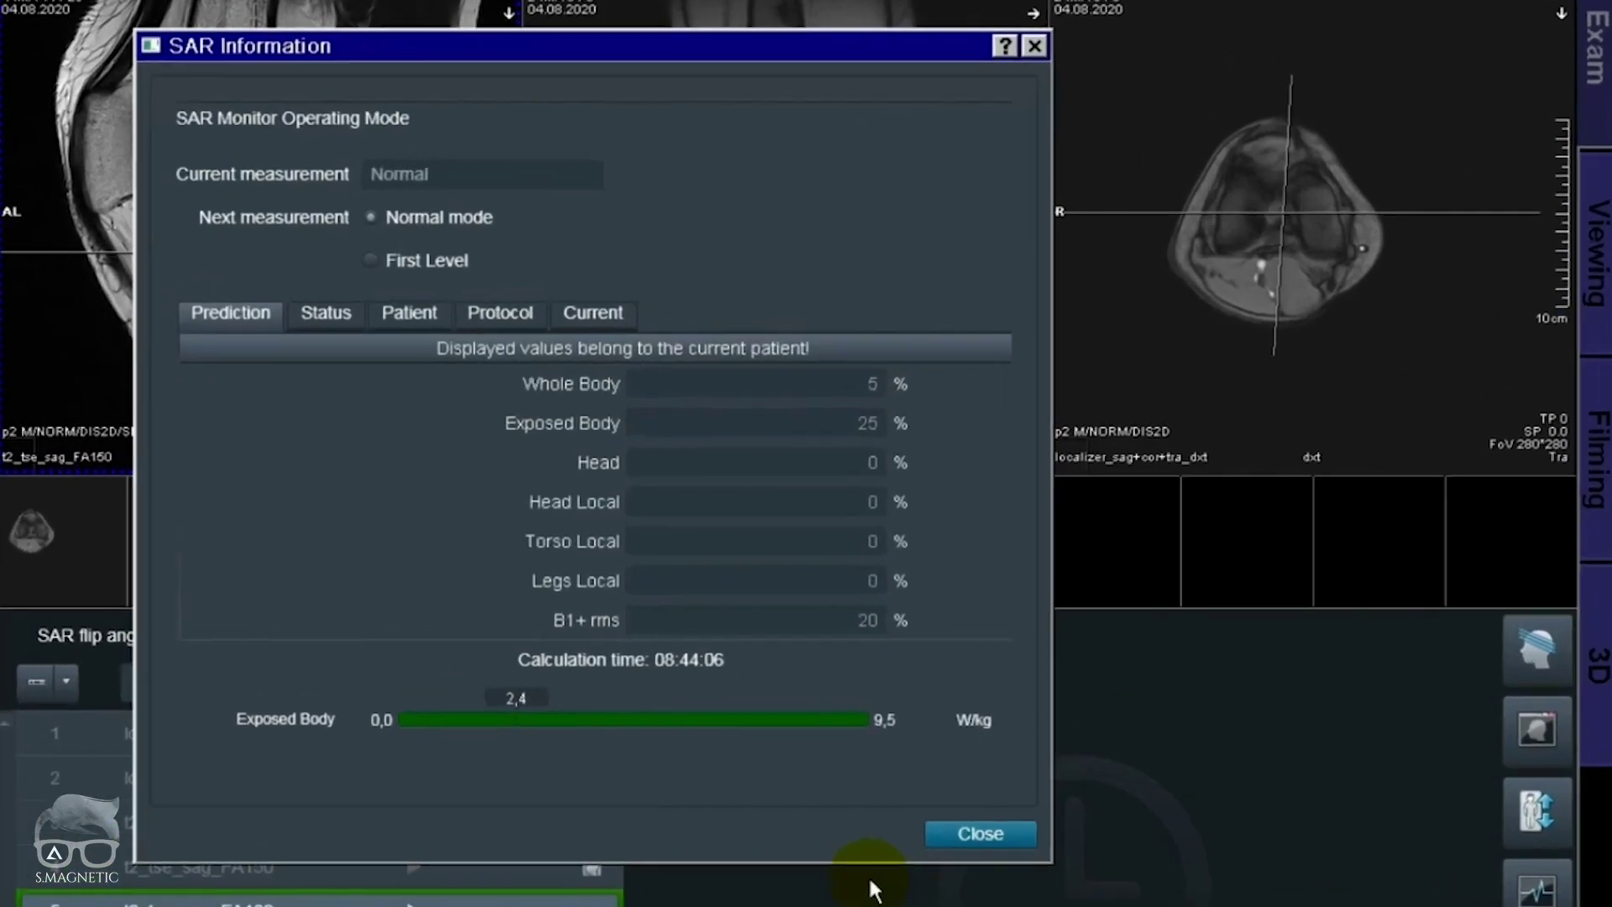
{"action": "left_click", "coordinate": [706, 628]}
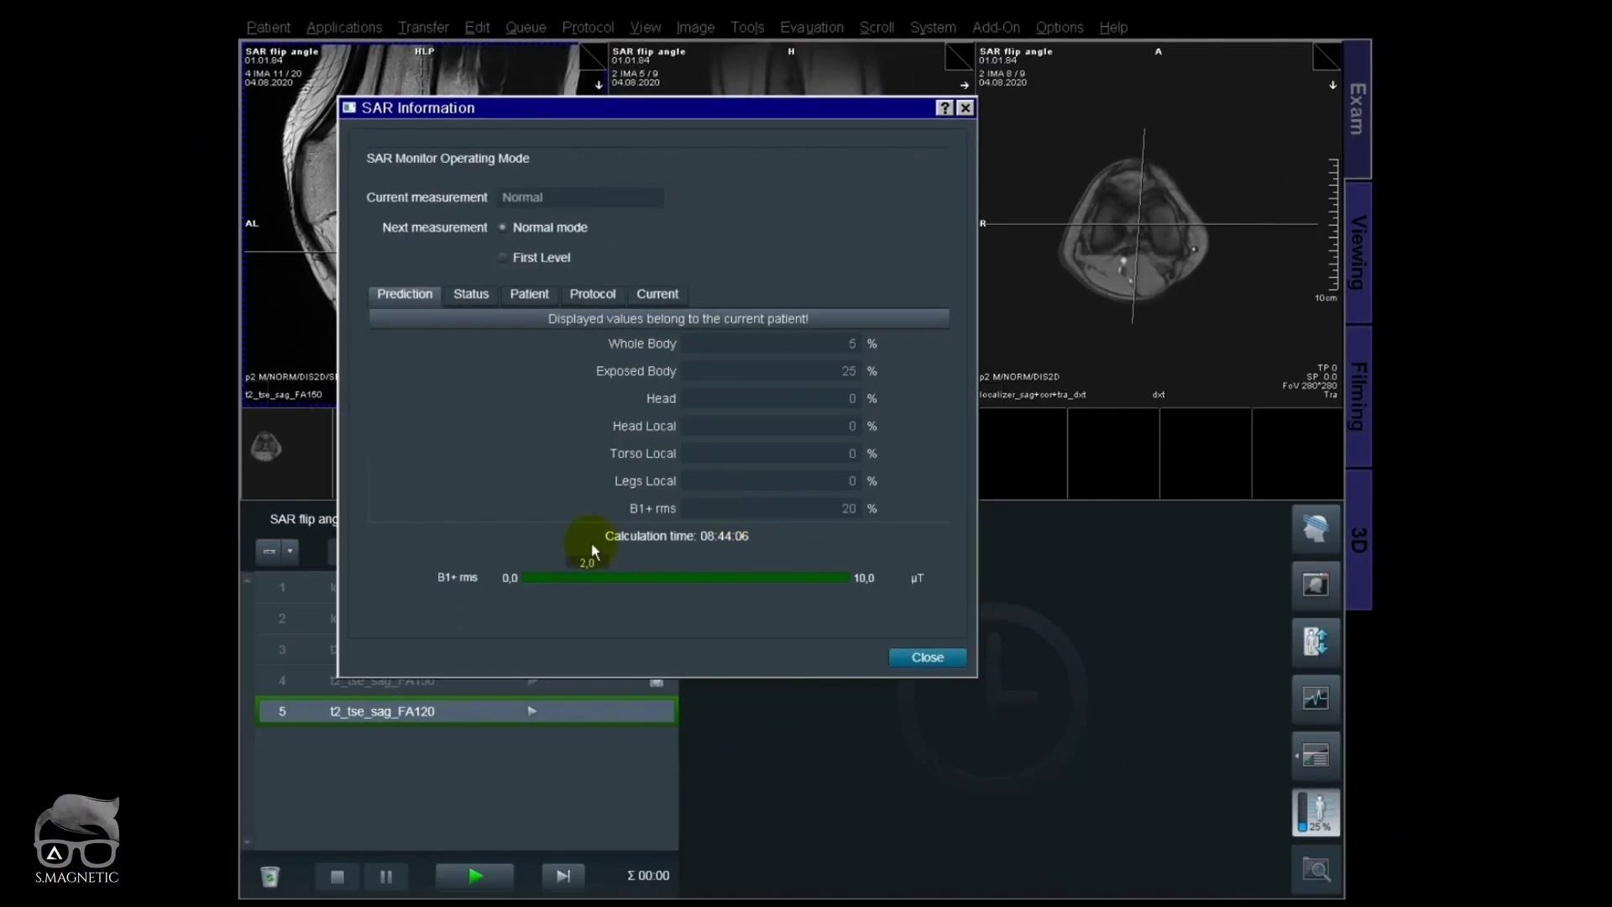
{"action": "left_click", "coordinate": [922, 658]}
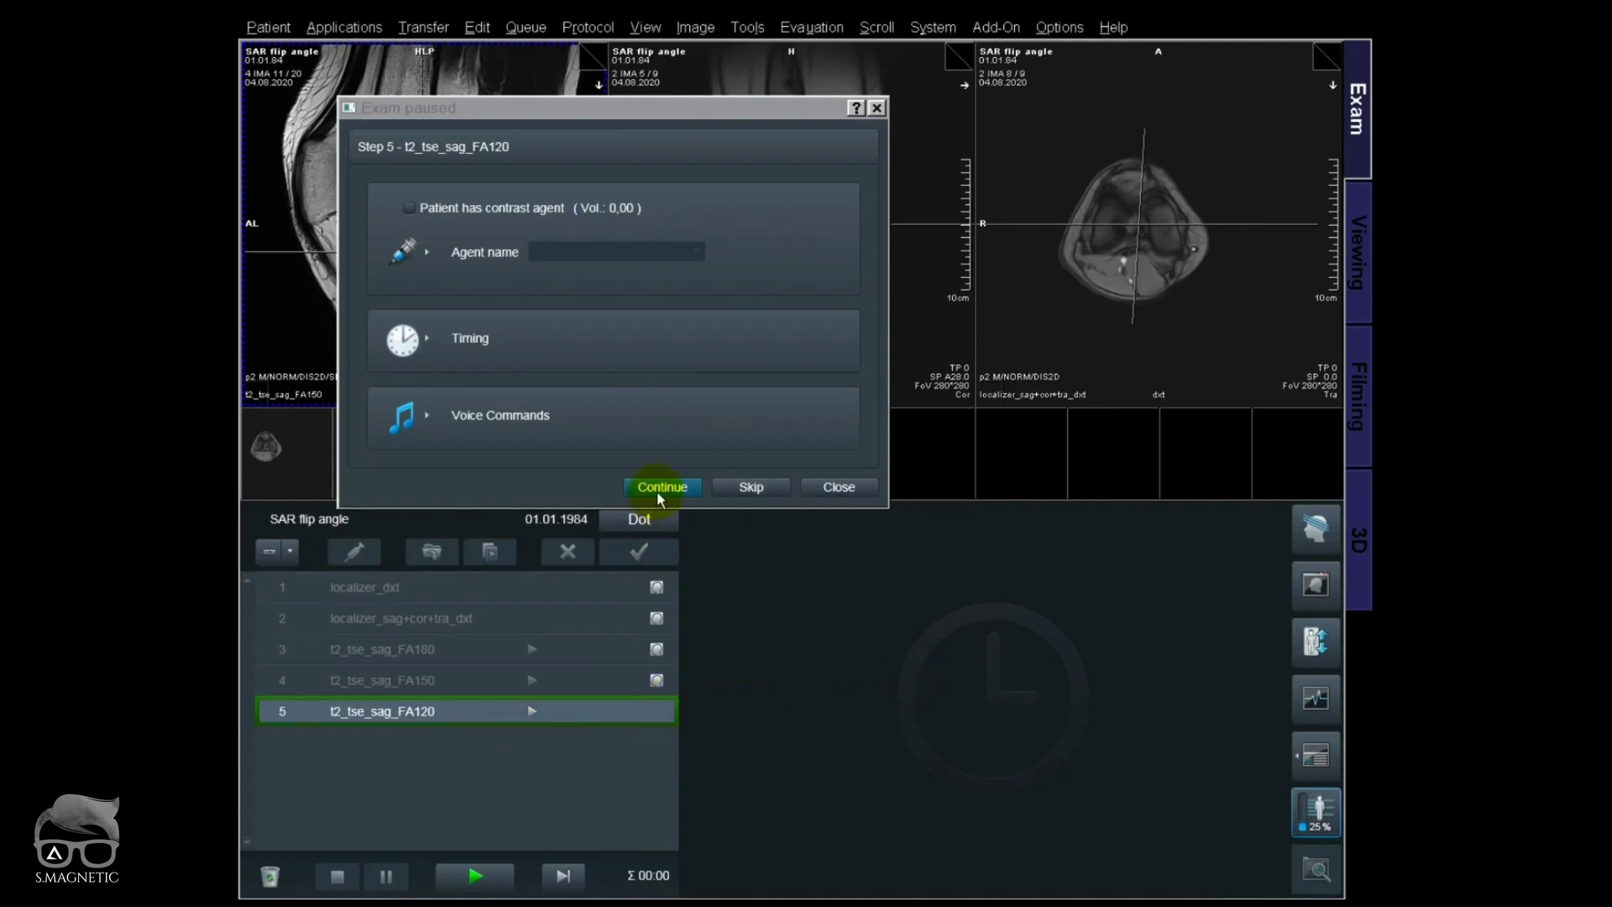
{"action": "left_click", "coordinate": [660, 487]}
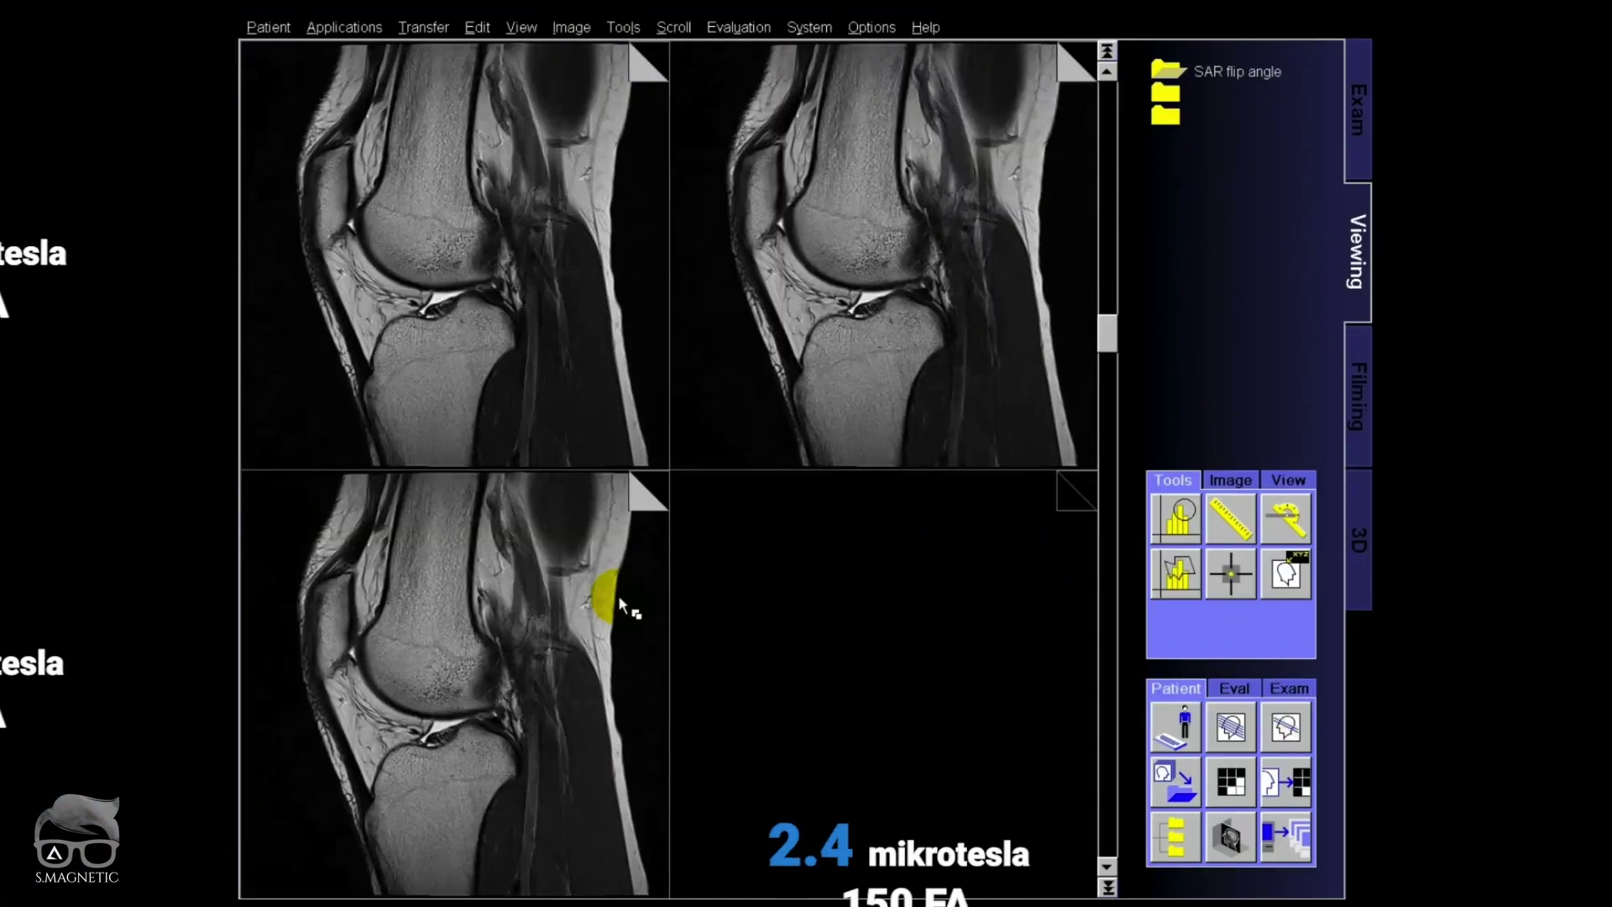
- Zoom and centre all three sagittal knee images identically on the knee joint
{"action": "scroll", "coordinate": [618, 595], "scroll_direction": "down", "scroll_amount": 4}
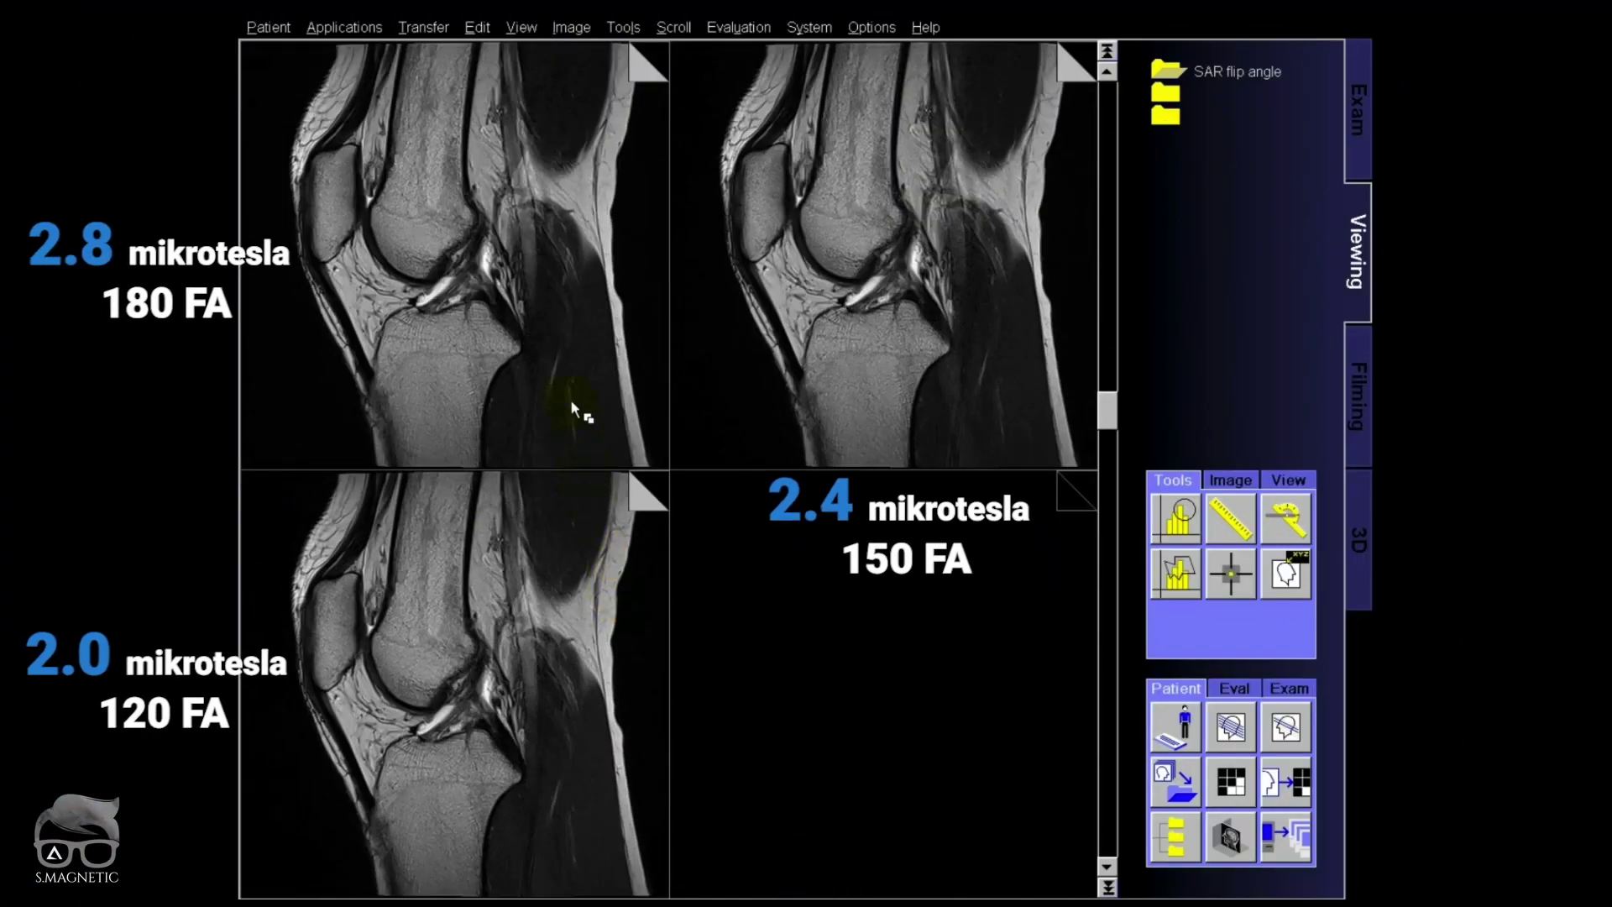
{"action": "mouse_move", "coordinate": [576, 647]}
{"action": "left_mouse_down"}
{"action": "mouse_move", "coordinate": [549, 682]}
{"action": "mouse_move", "coordinate": [580, 649]}
{"action": "left_mouse_up"}
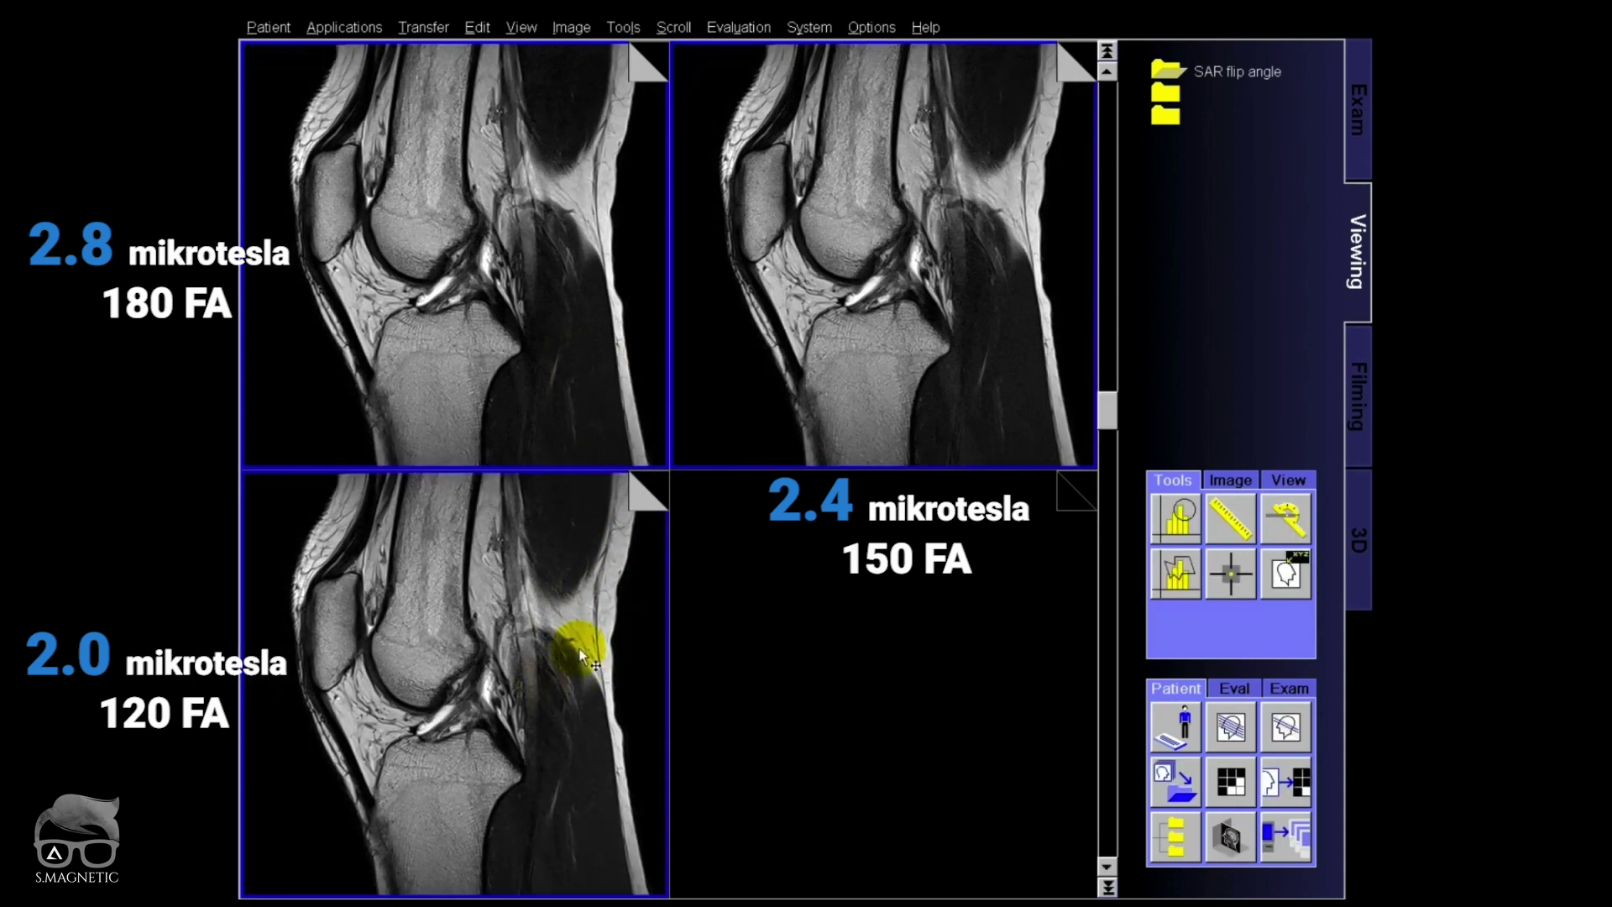
{"action": "left_click_drag", "start_coordinate": [562, 875], "coordinate": [555, 417]}
{"action": "left_click", "coordinate": [561, 873]}
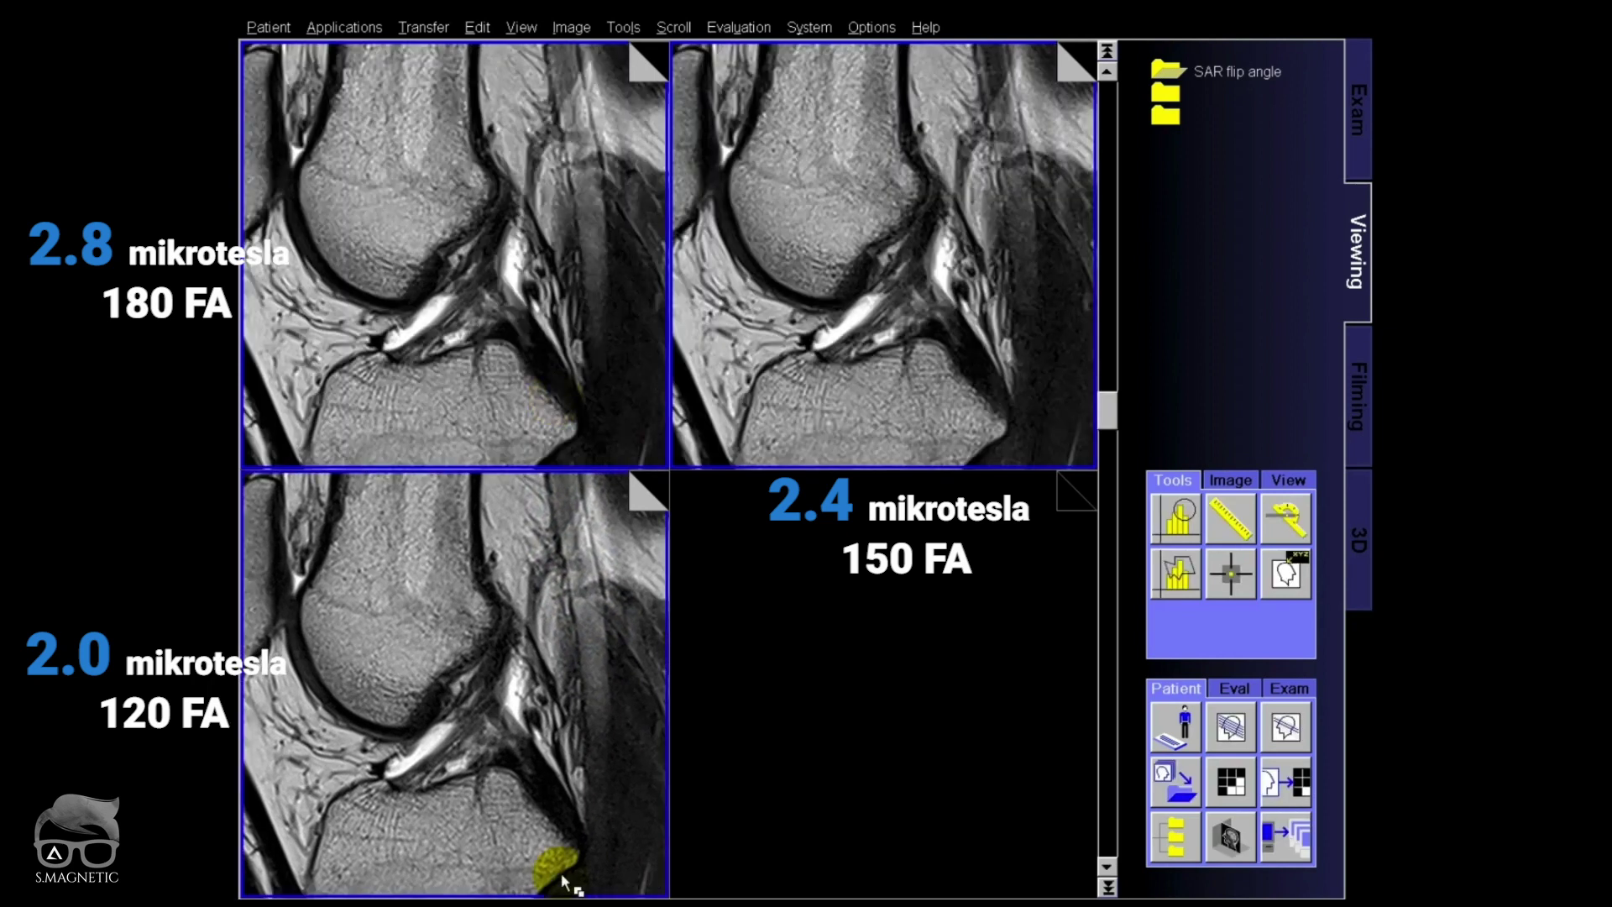
{"action": "left_click_drag", "start_coordinate": [561, 880], "coordinate": [569, 781]}
{"action": "left_click", "coordinate": [619, 884]}
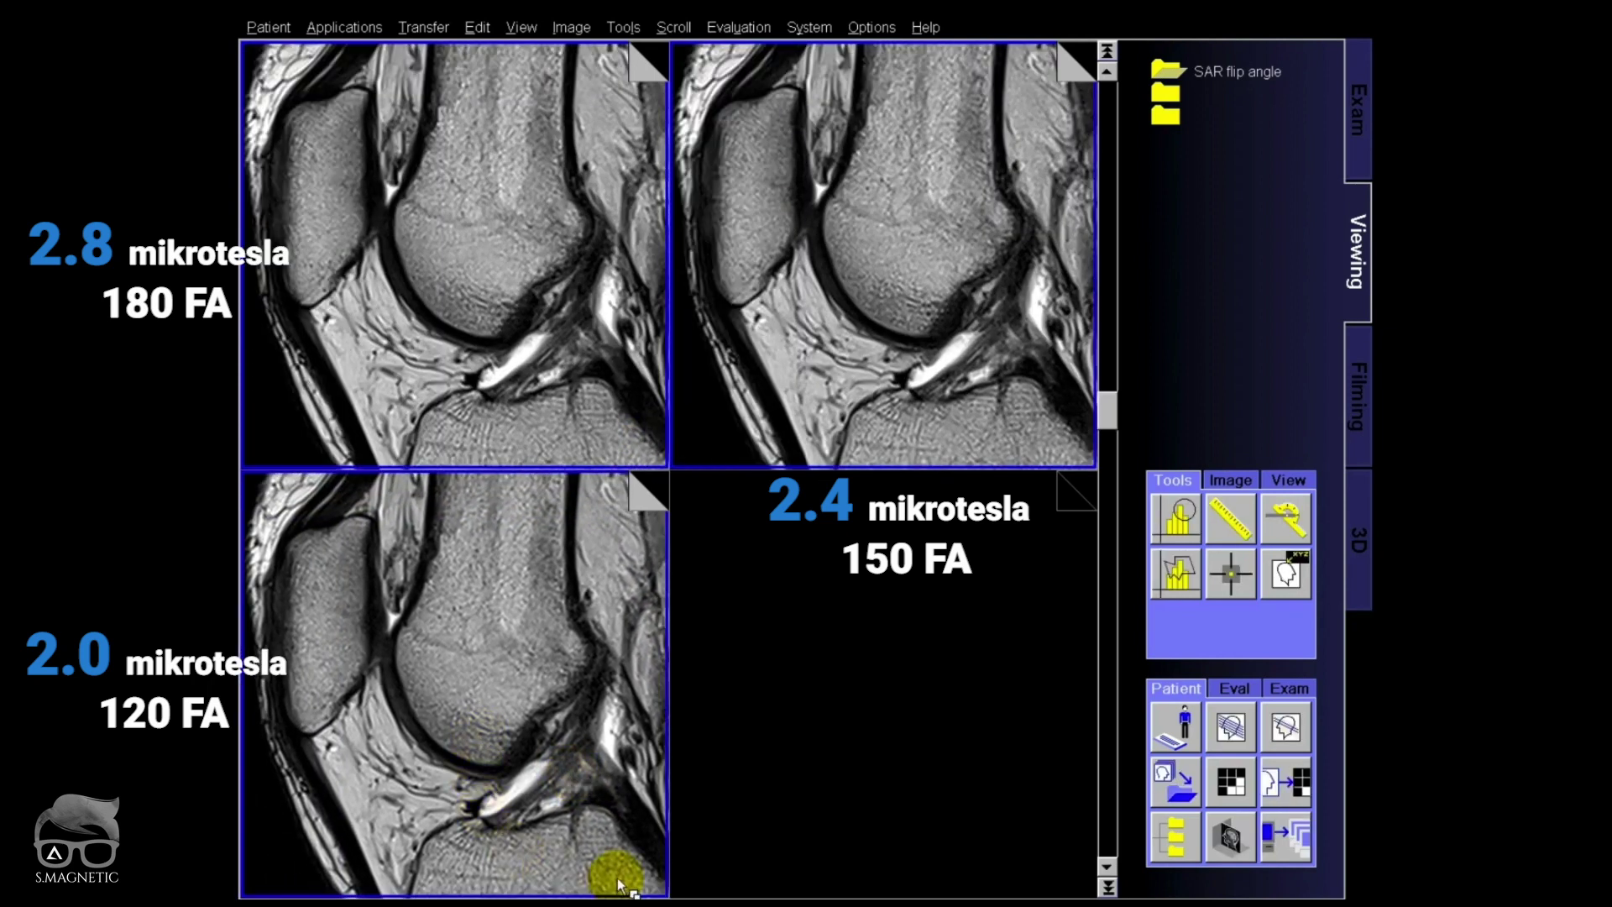